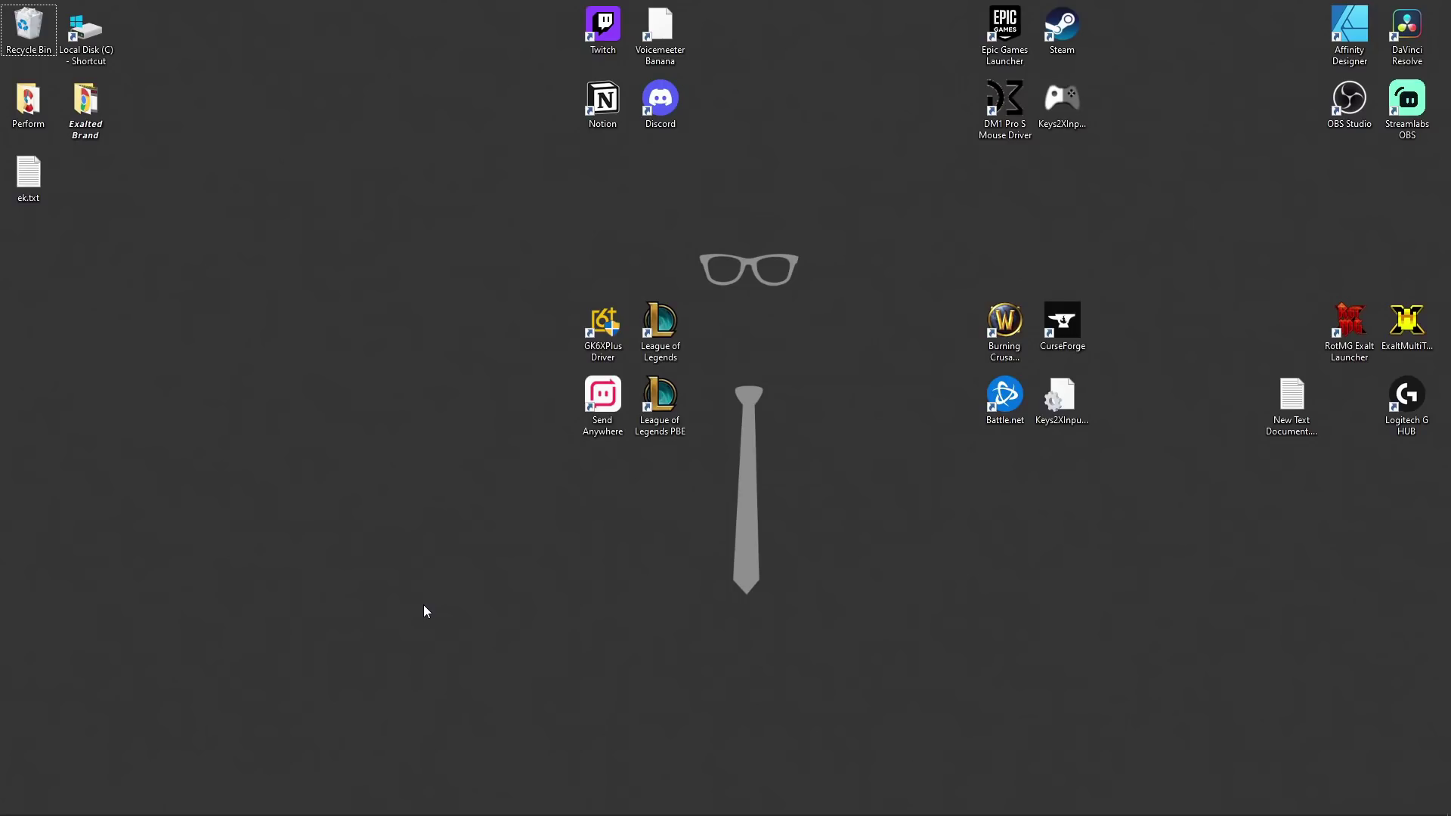
# - Launch Device Manager with the devmgmt.msc Run command
pyautogui.press('super+r')
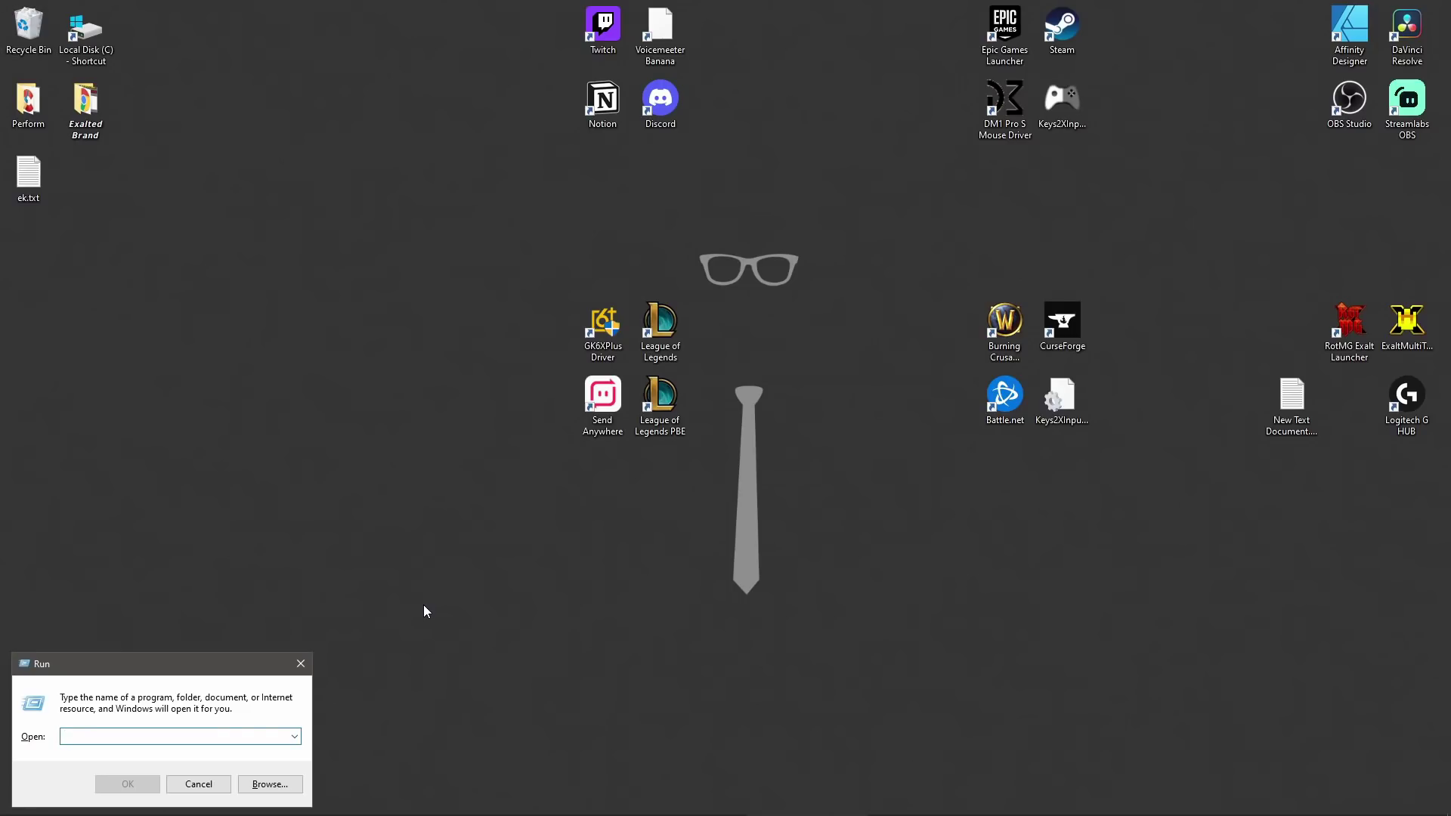
pyautogui.write('devmgmt.msc')
pyautogui.press('Return')
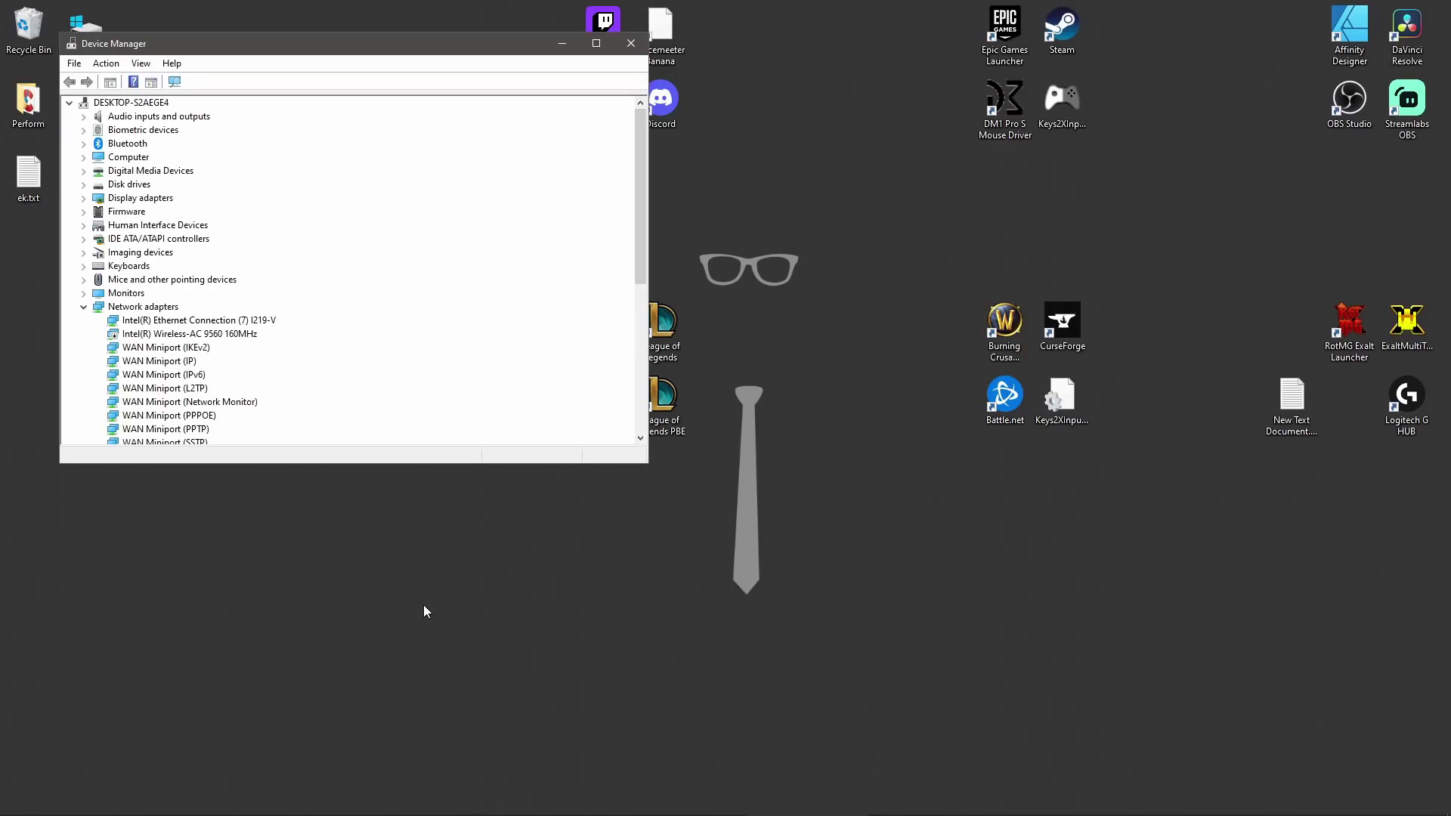
# - Expand Network adapters to show the Intel Ethernet Connection (7) I219-V and Wireless-AC adapters
pyautogui.click(83, 307)
pyautogui.click(140, 307)
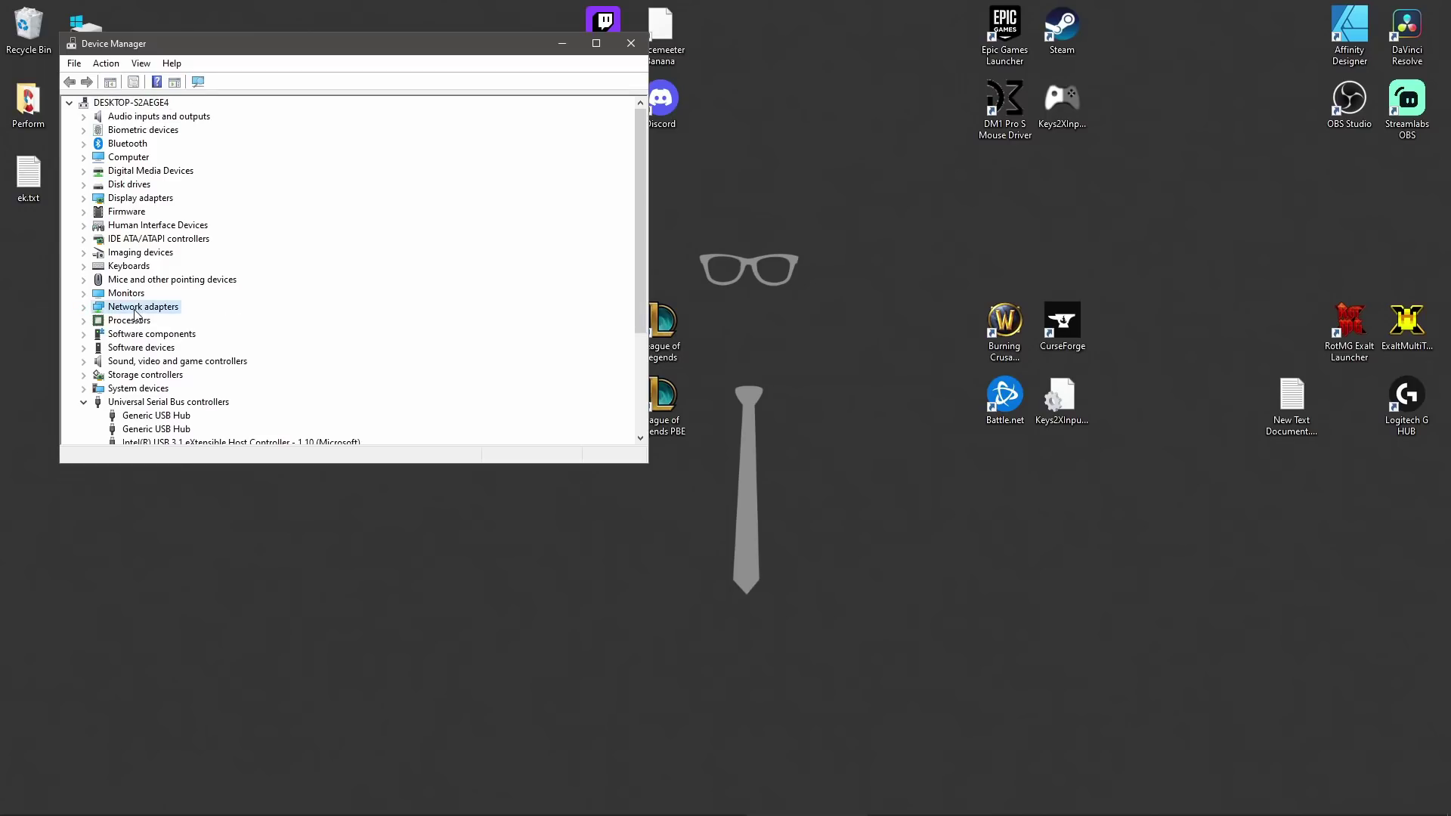
pyautogui.click(84, 309)
pyautogui.click(143, 308)
pyautogui.click(142, 322)
pyautogui.click(152, 306)
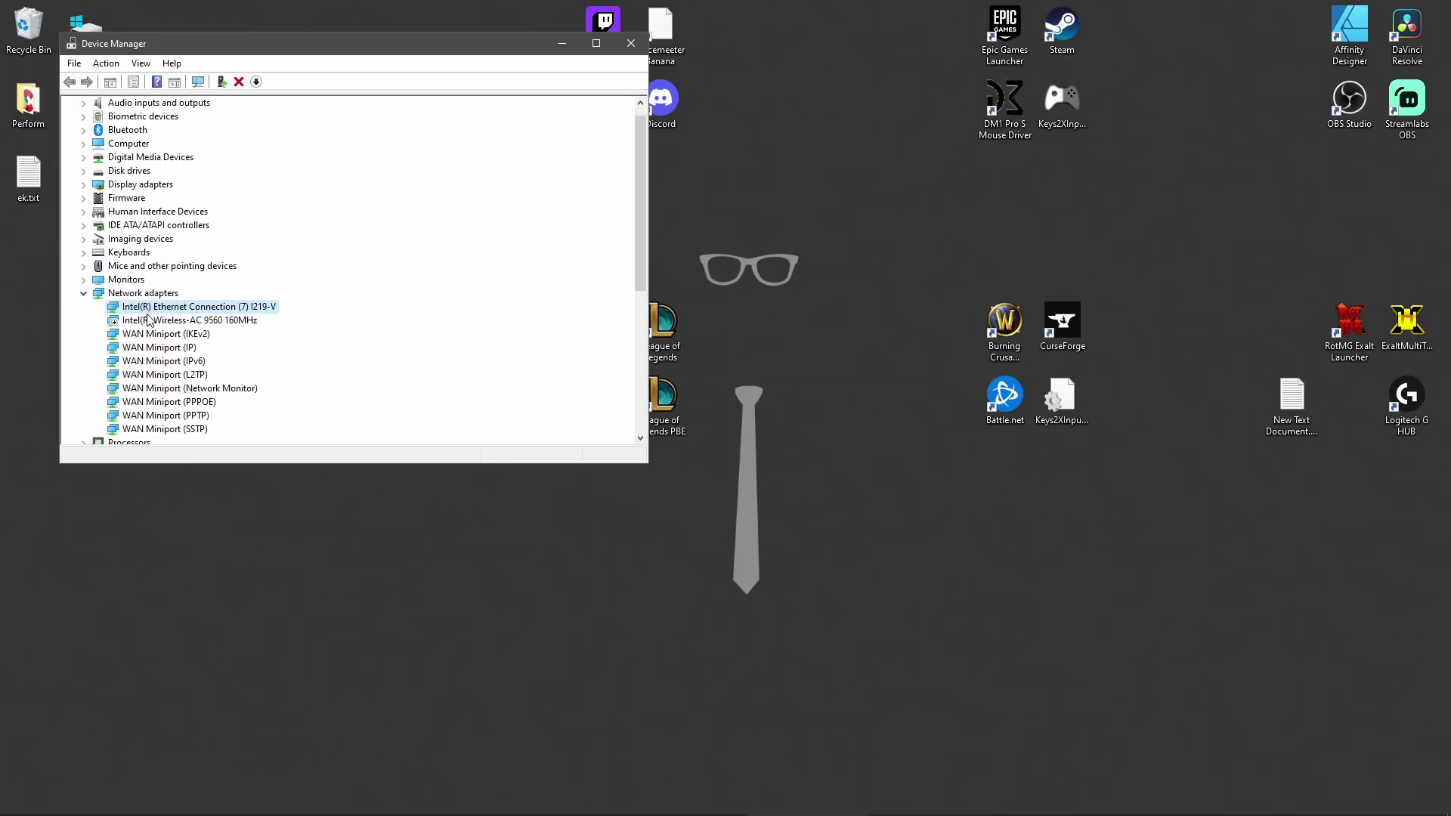
pyautogui.click(149, 320)
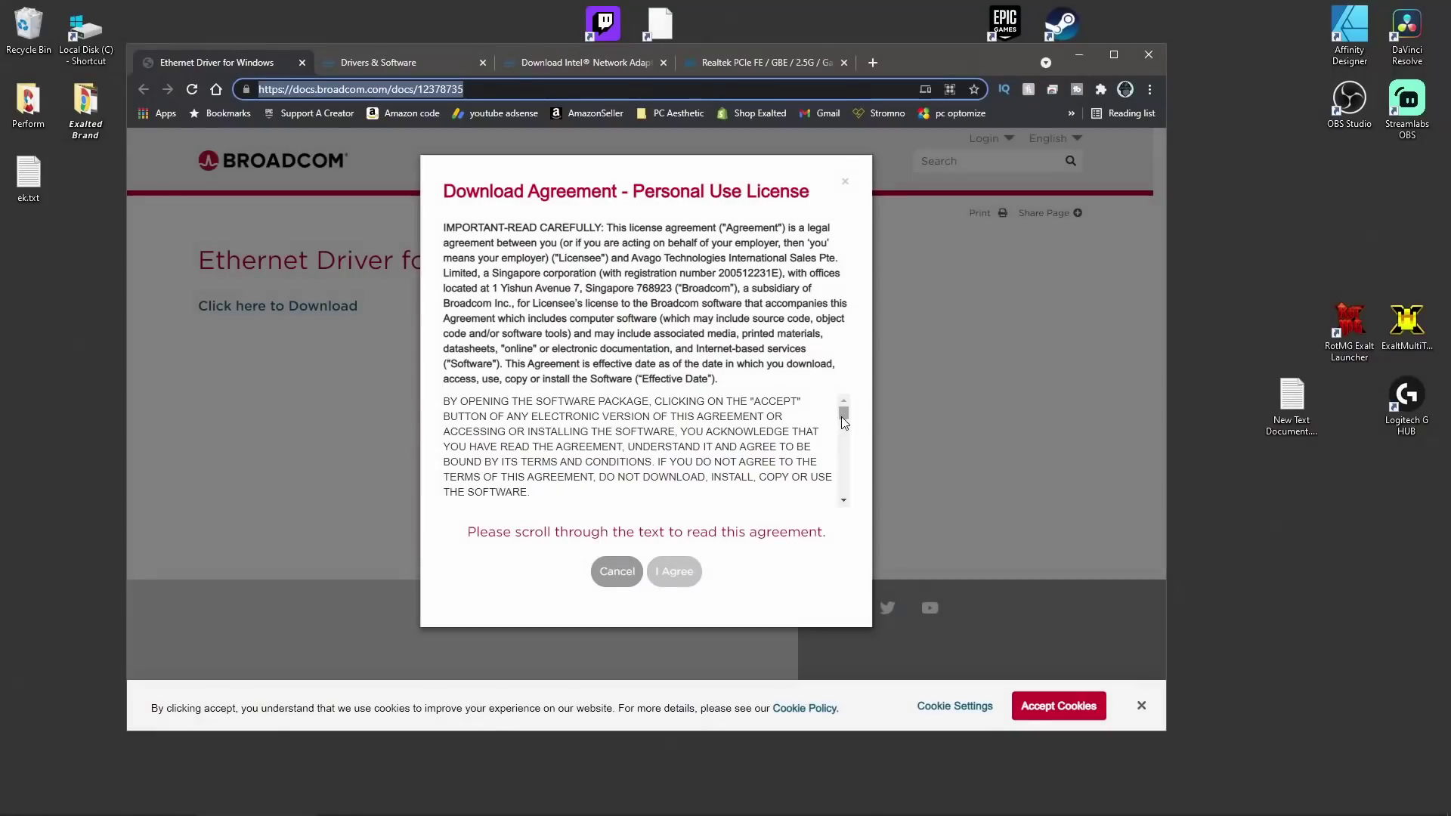
# - Accept the Broadcom download agreement and open Intel's Killer Performance Suite Beta 3.0.1564 download page
pyautogui.moveTo(842, 417); pyautogui.dragTo(843, 488)
pyautogui.click(798, 537)
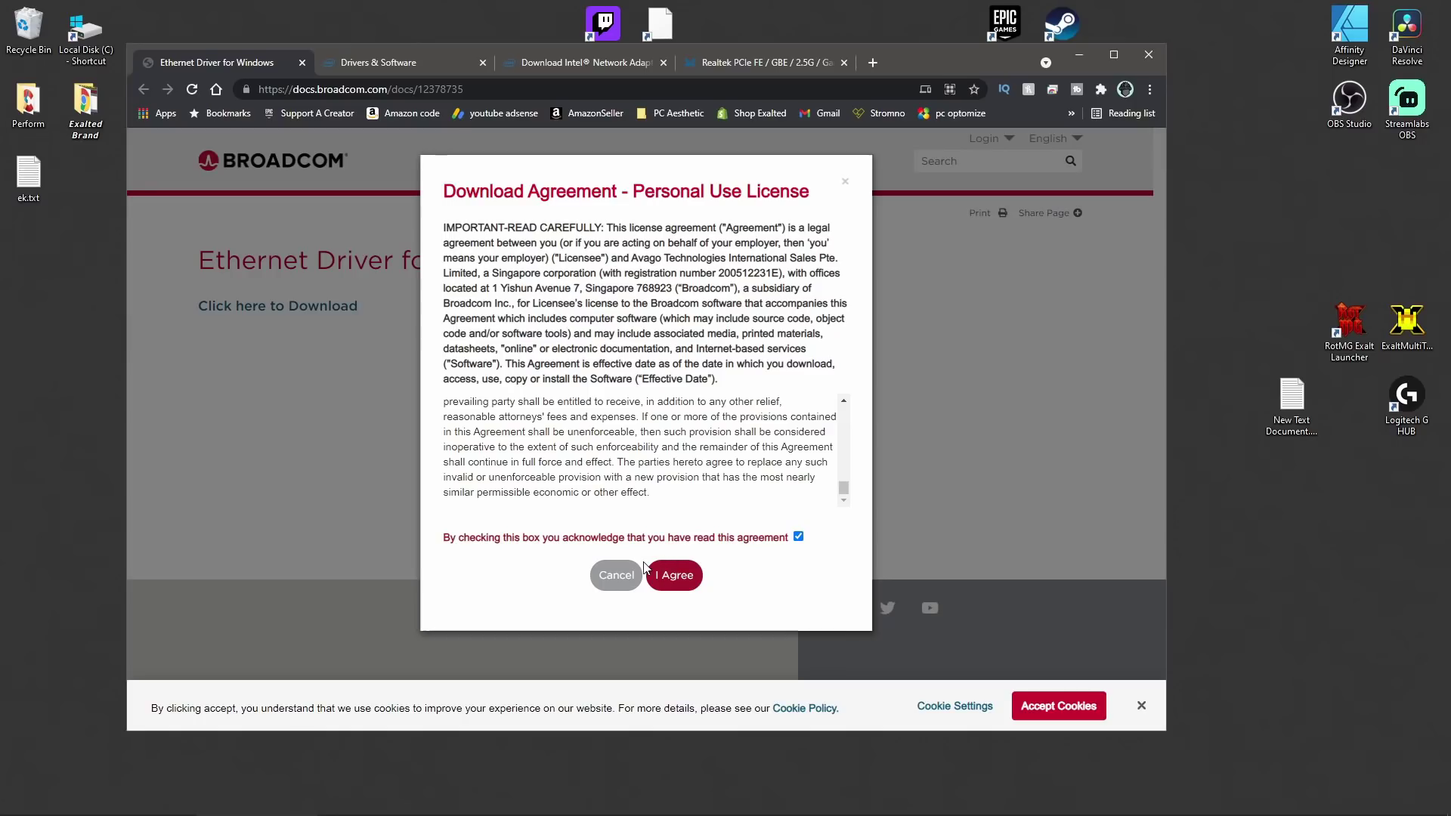
pyautogui.click(384, 67)
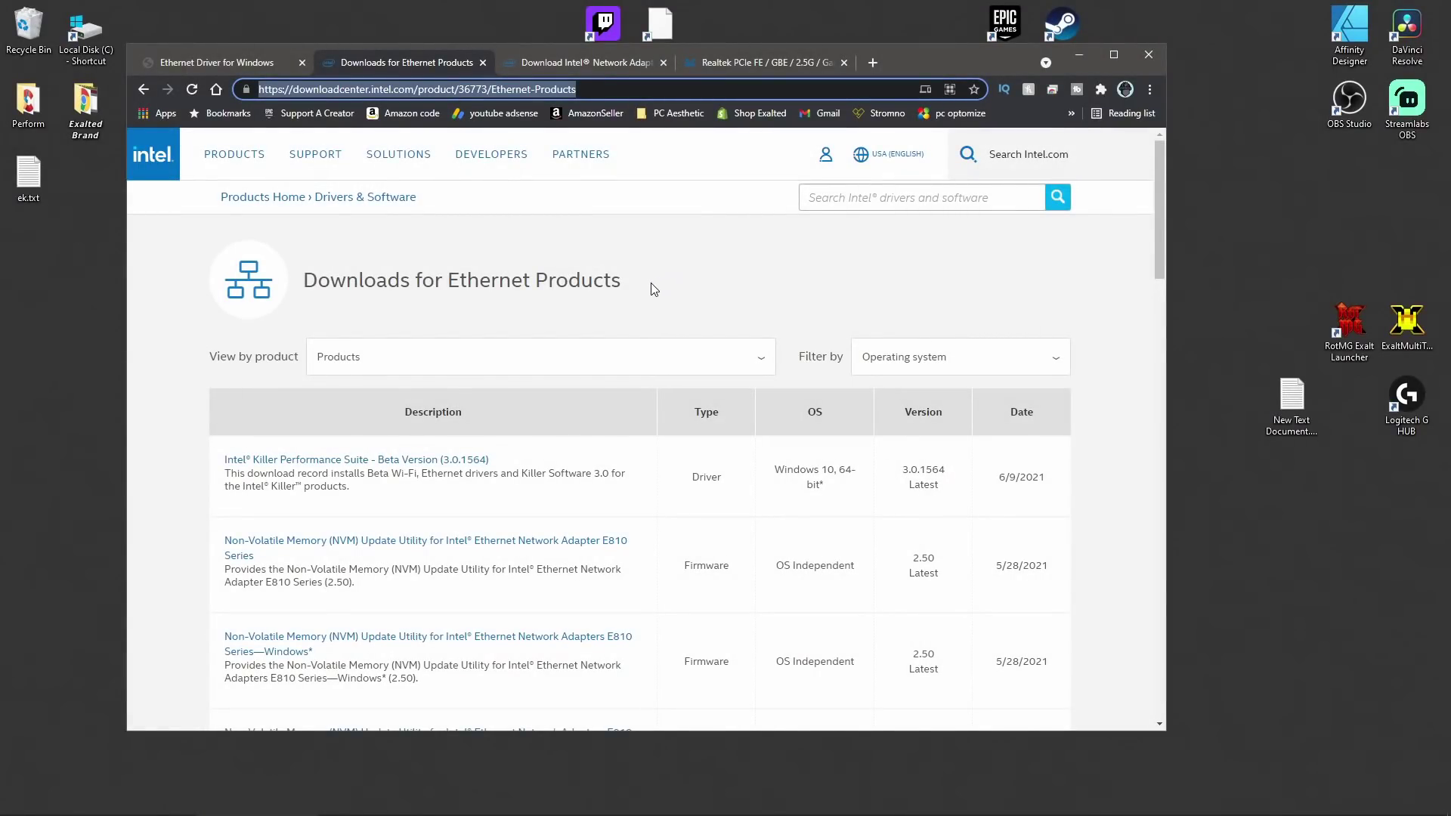
pyautogui.scroll(-3, 654, 290)
pyautogui.moveTo(783, 243); pyautogui.dragTo(882, 248)
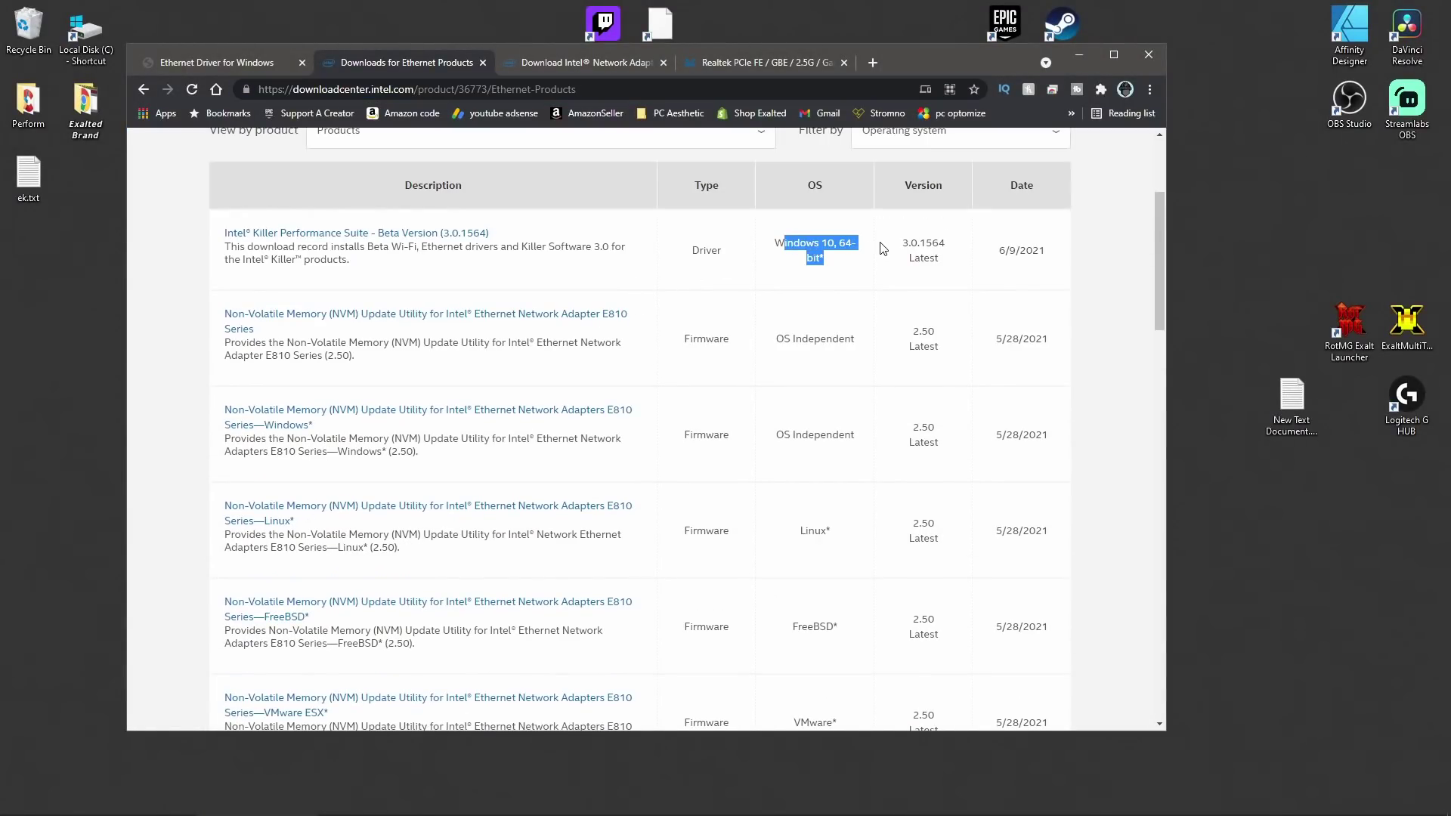
pyautogui.click(837, 248)
pyautogui.click(399, 234)
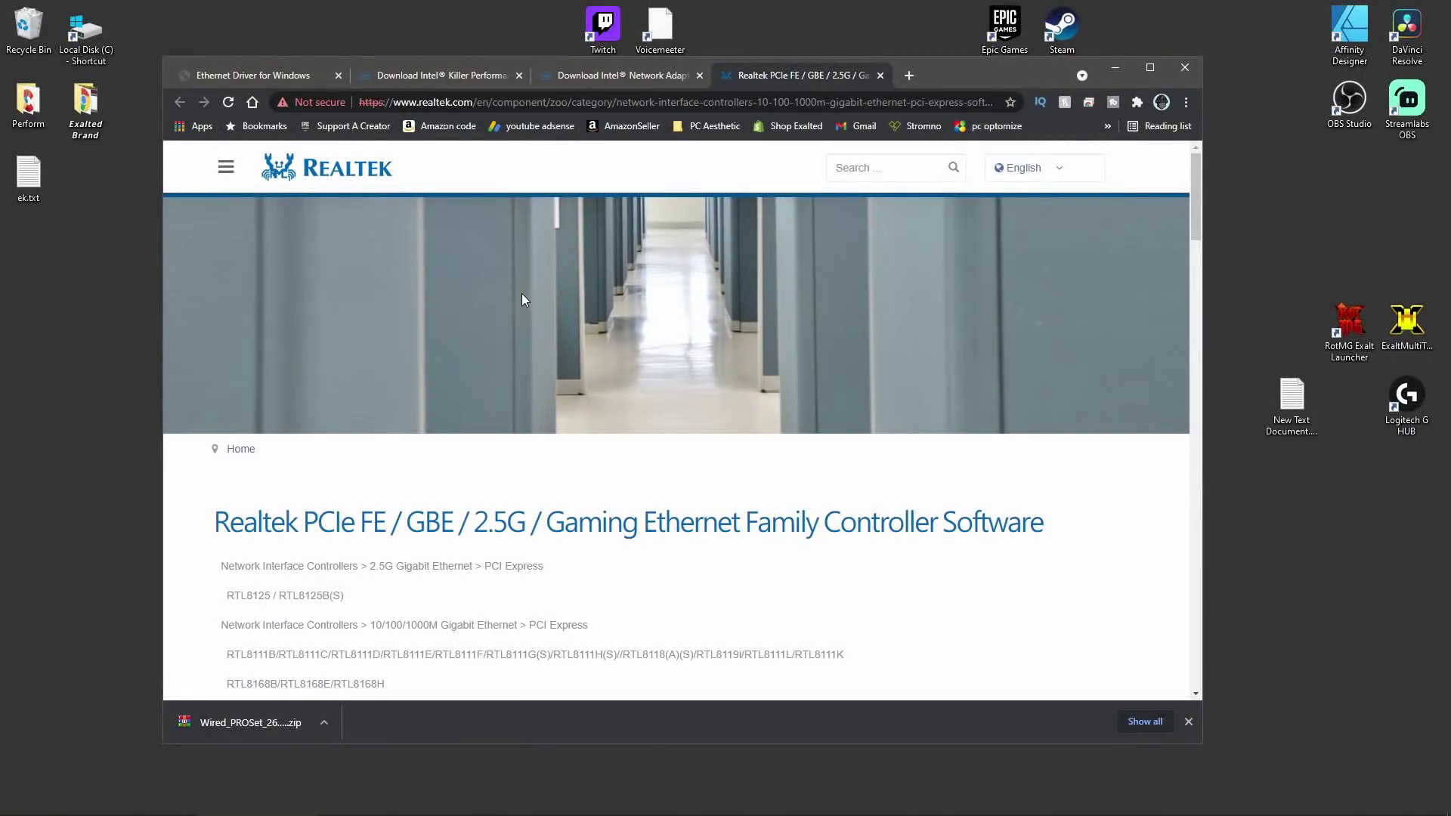
# - Locate the Wired_PROSet_26.3_x64.zip package on Intel's Network Adapter Driver page
pyautogui.scroll(-10, 526, 298)
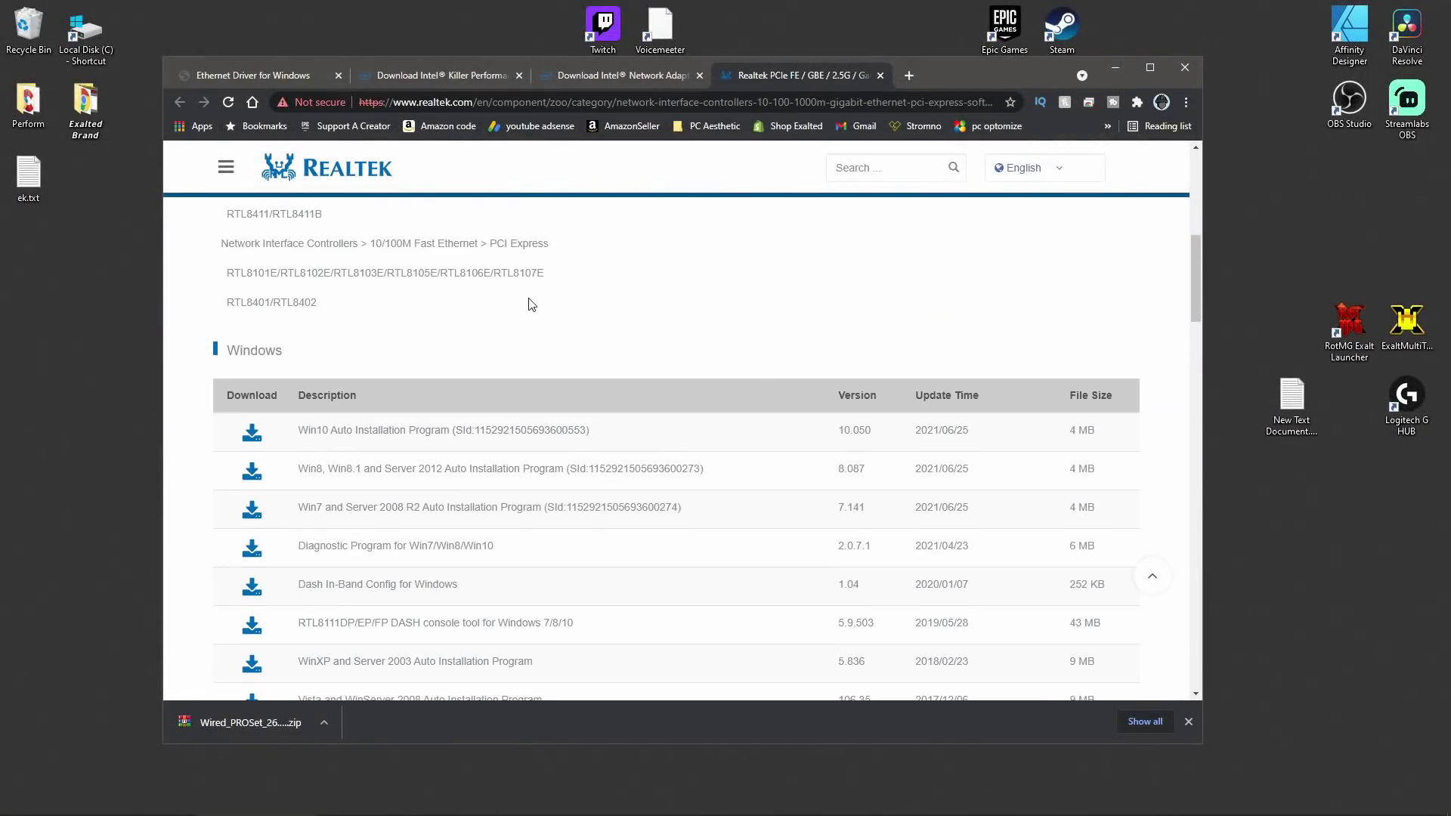
pyautogui.scroll(-2, 531, 302)
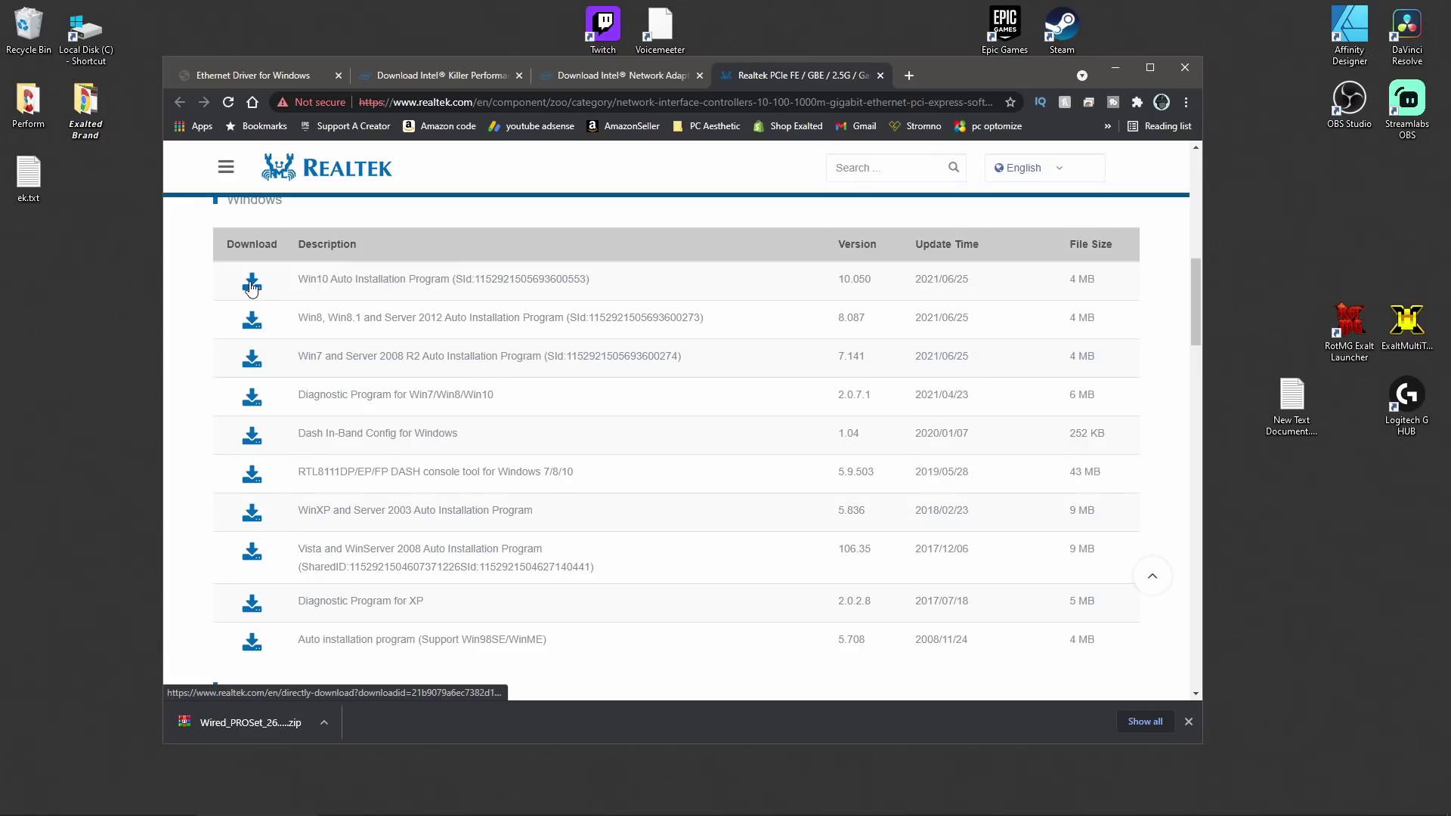
pyautogui.moveTo(300, 281); pyautogui.dragTo(443, 278)
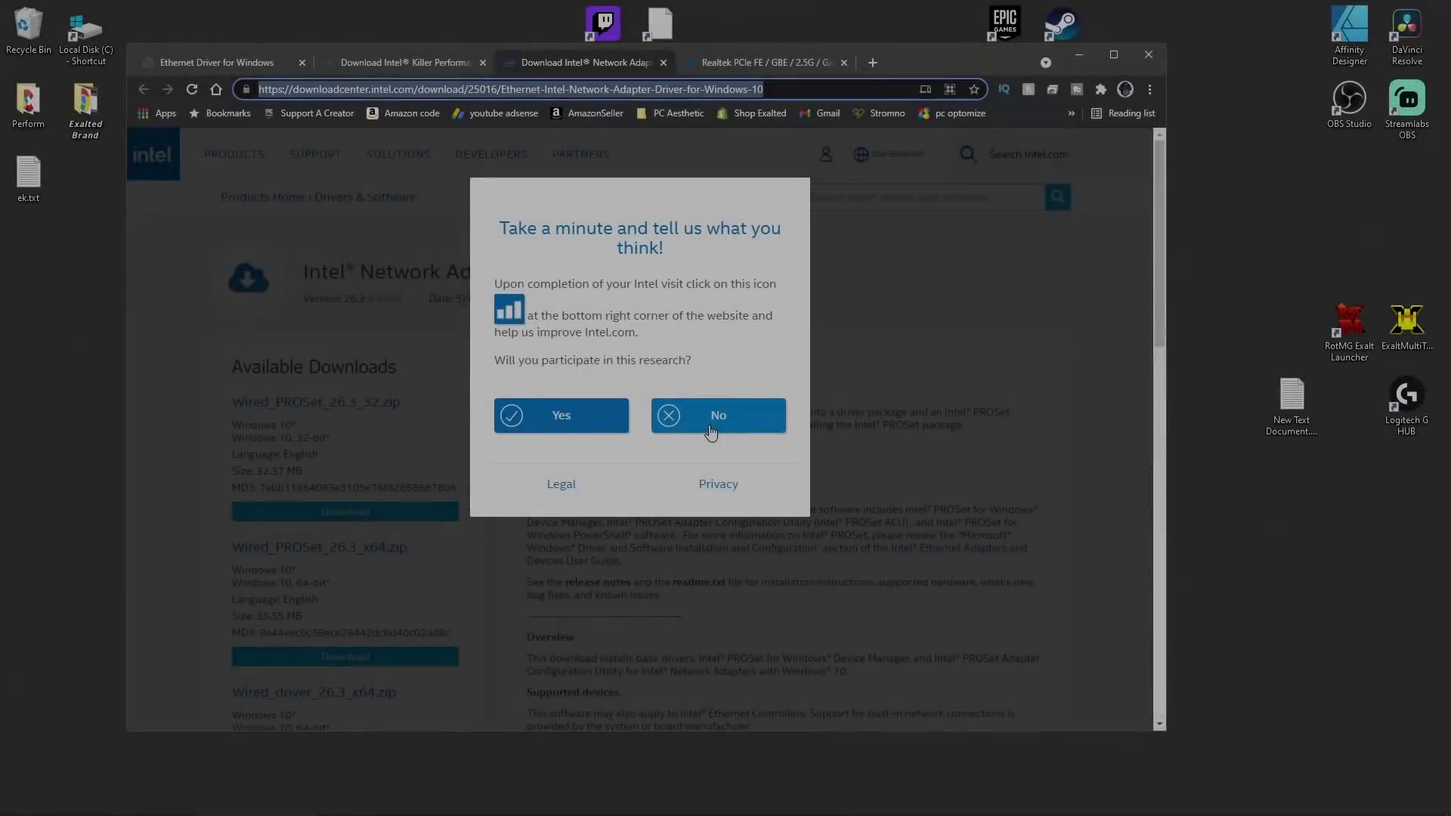
pyautogui.click(710, 425)
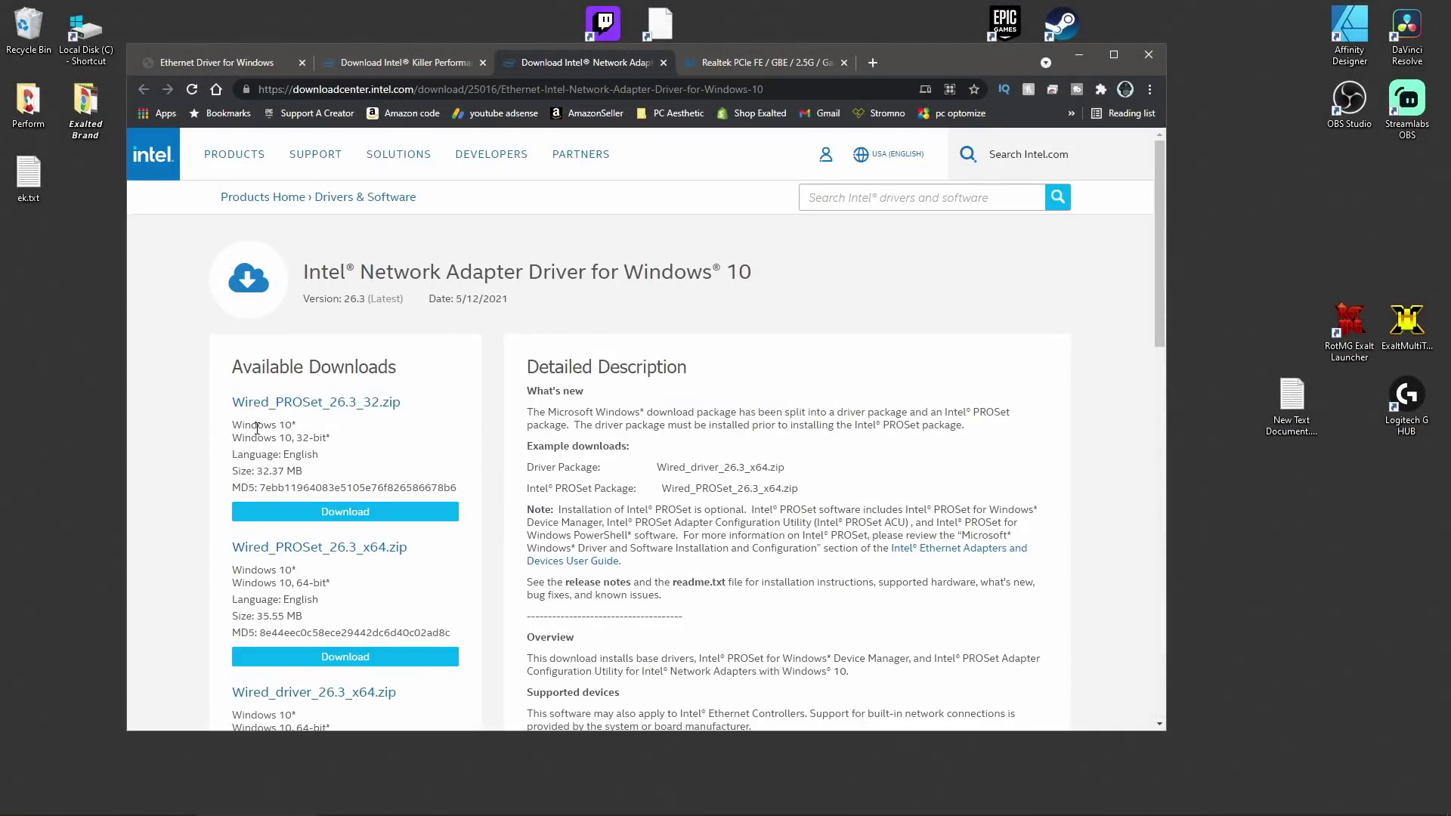
pyautogui.moveTo(231, 402); pyautogui.dragTo(425, 403)
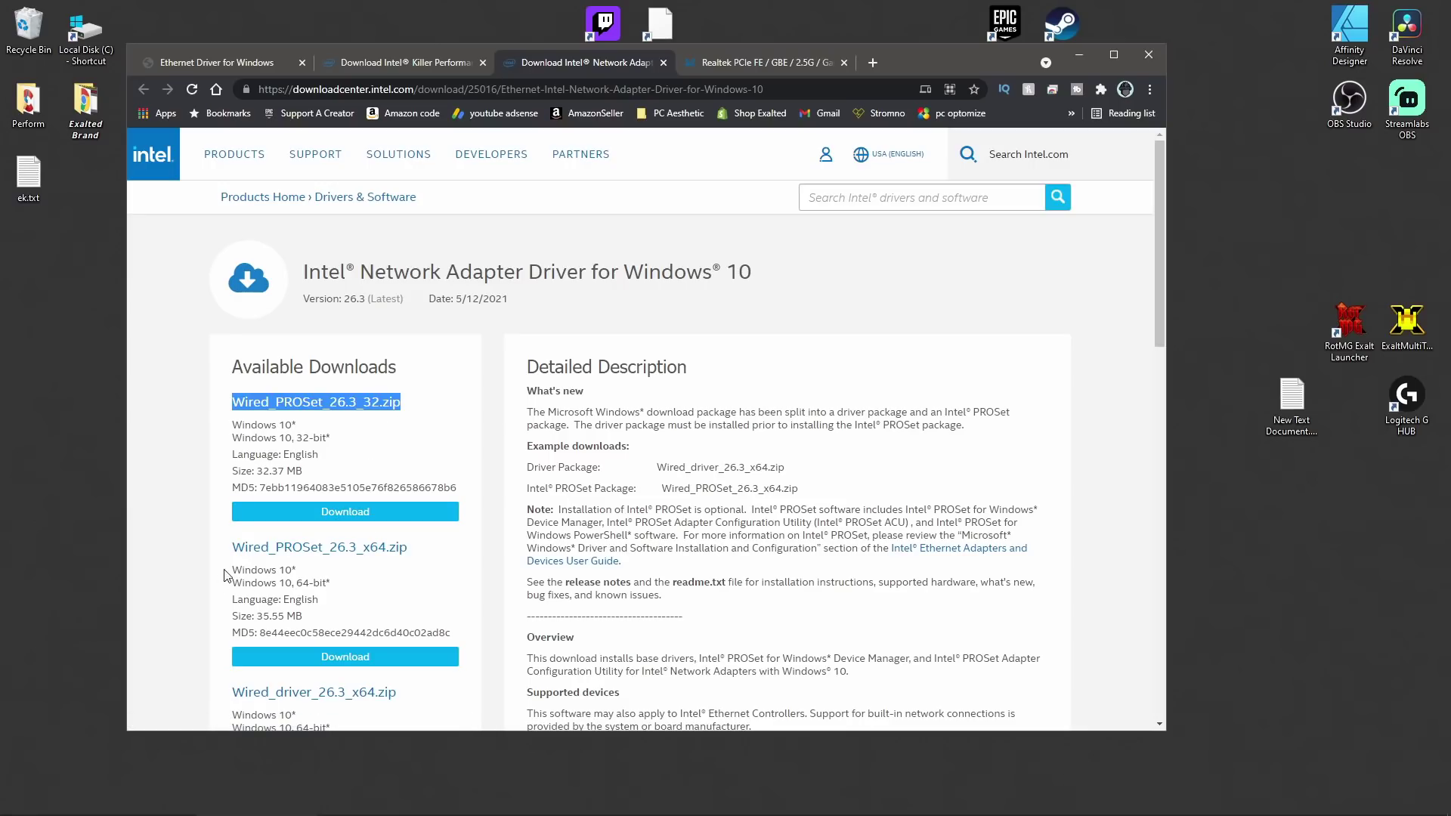
pyautogui.moveTo(231, 555); pyautogui.dragTo(424, 558)
# - Download Wired_PROSet_26.3_x64.zip, accept the license, and extract it onto the desktop
pyautogui.click(360, 662)
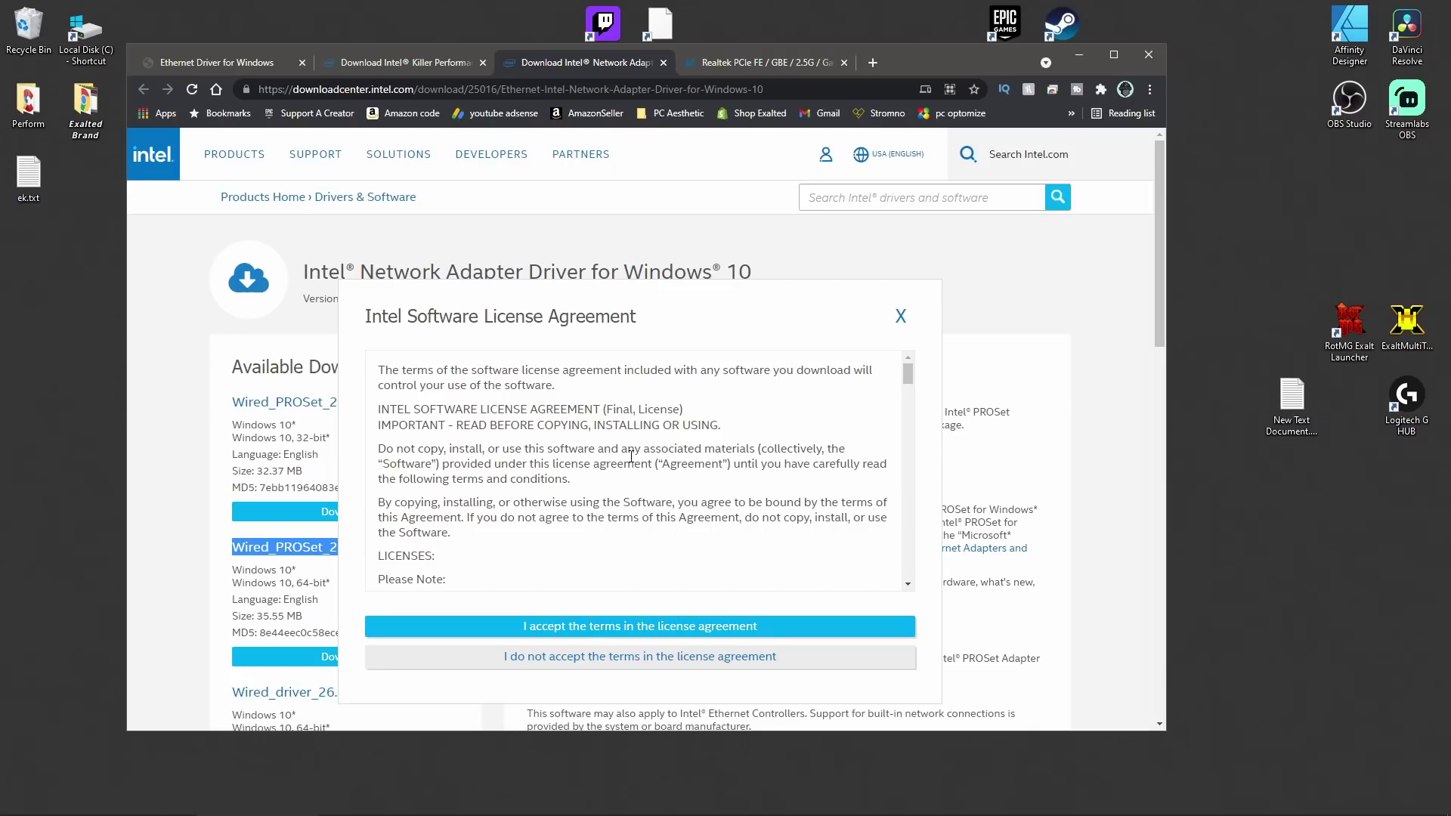
pyautogui.click(563, 627)
pyautogui.moveTo(238, 711); pyautogui.dragTo(97, 399)
pyautogui.rightClick(100, 391)
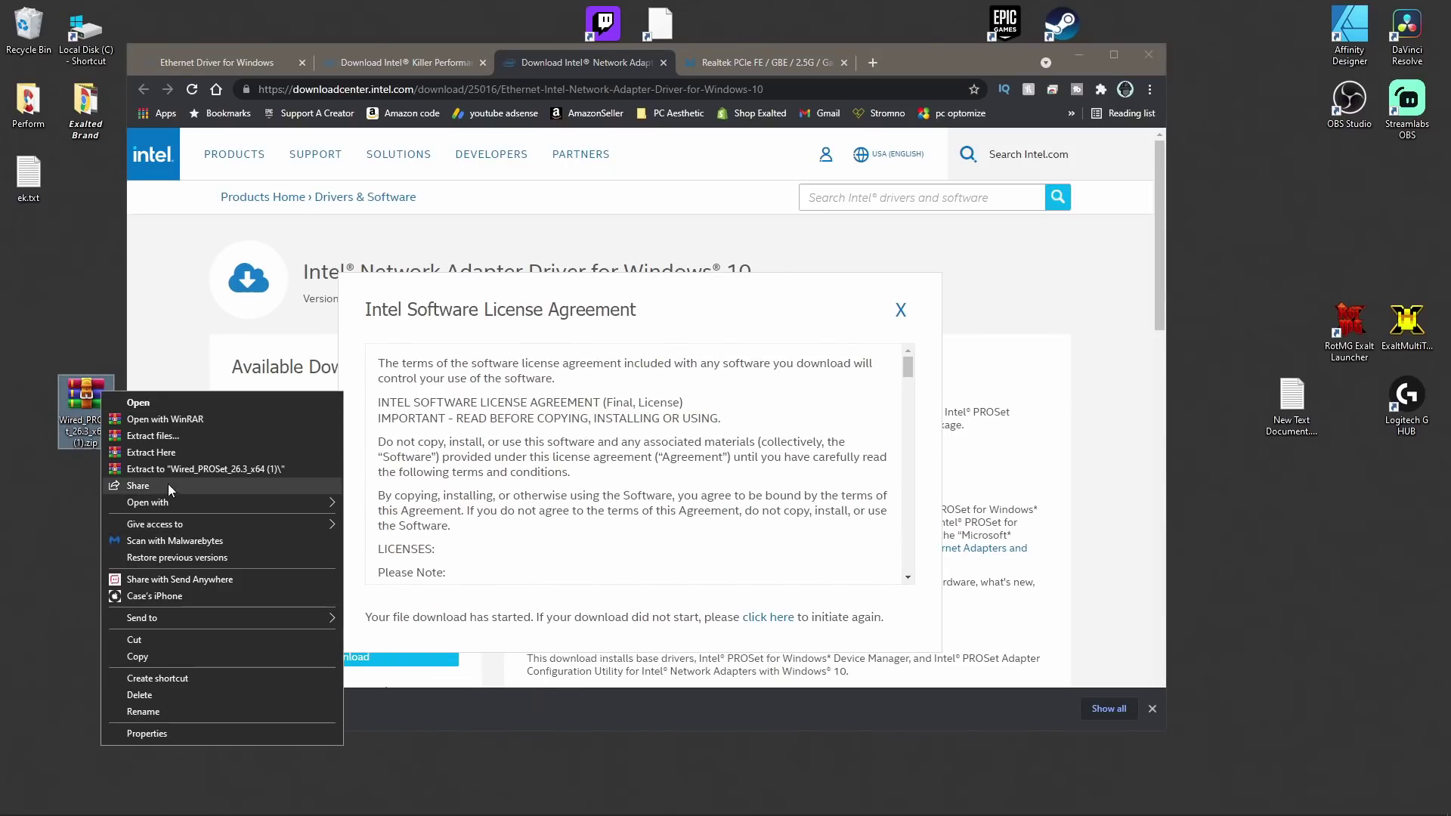
pyautogui.click(162, 451)
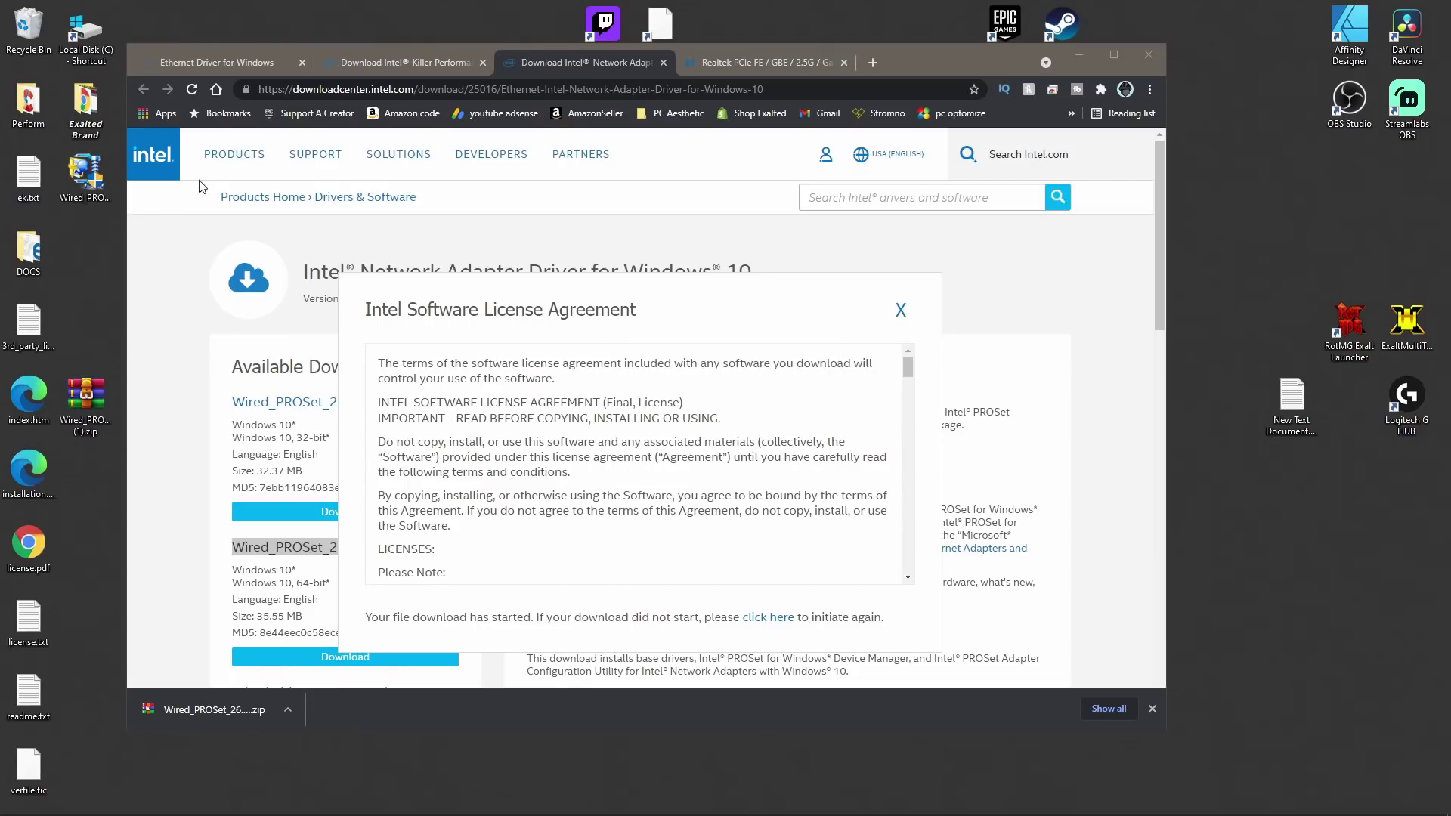
# - Run the Wired_PROSet installer with Modify selected and review the Intel PROSet setup option
pyautogui.doubleClick(85, 173)
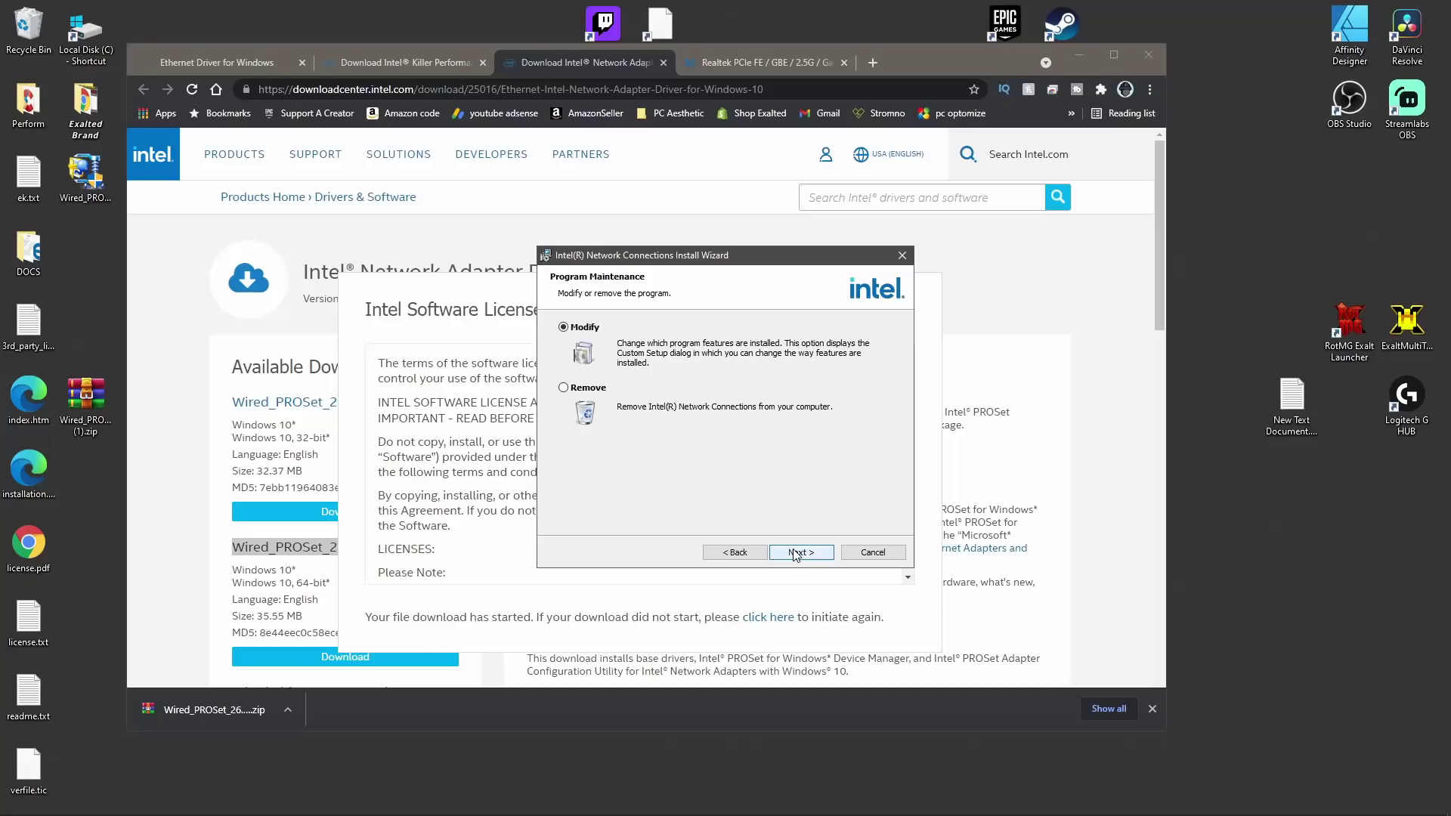
pyautogui.click(796, 553)
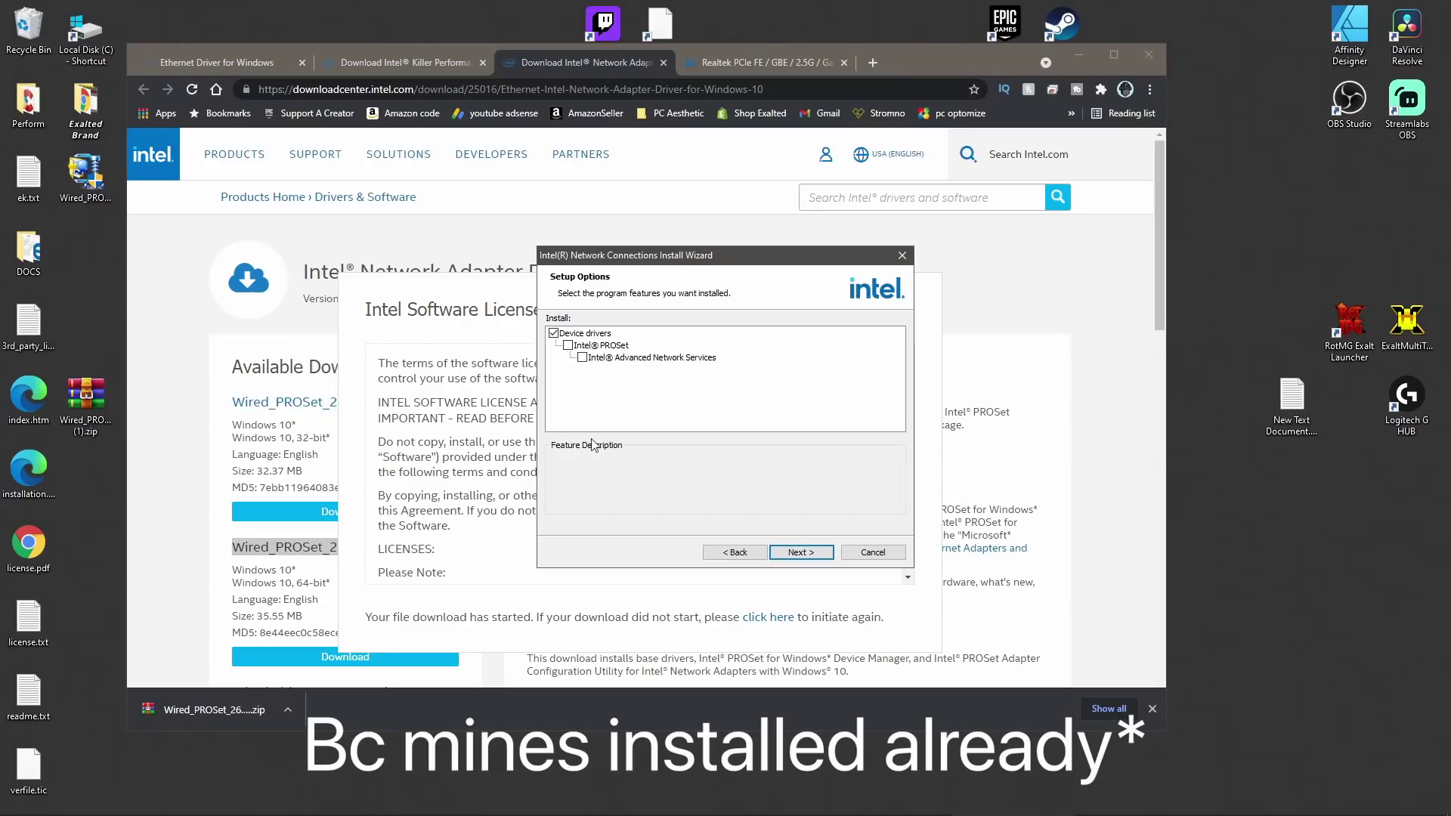
pyautogui.click(574, 345)
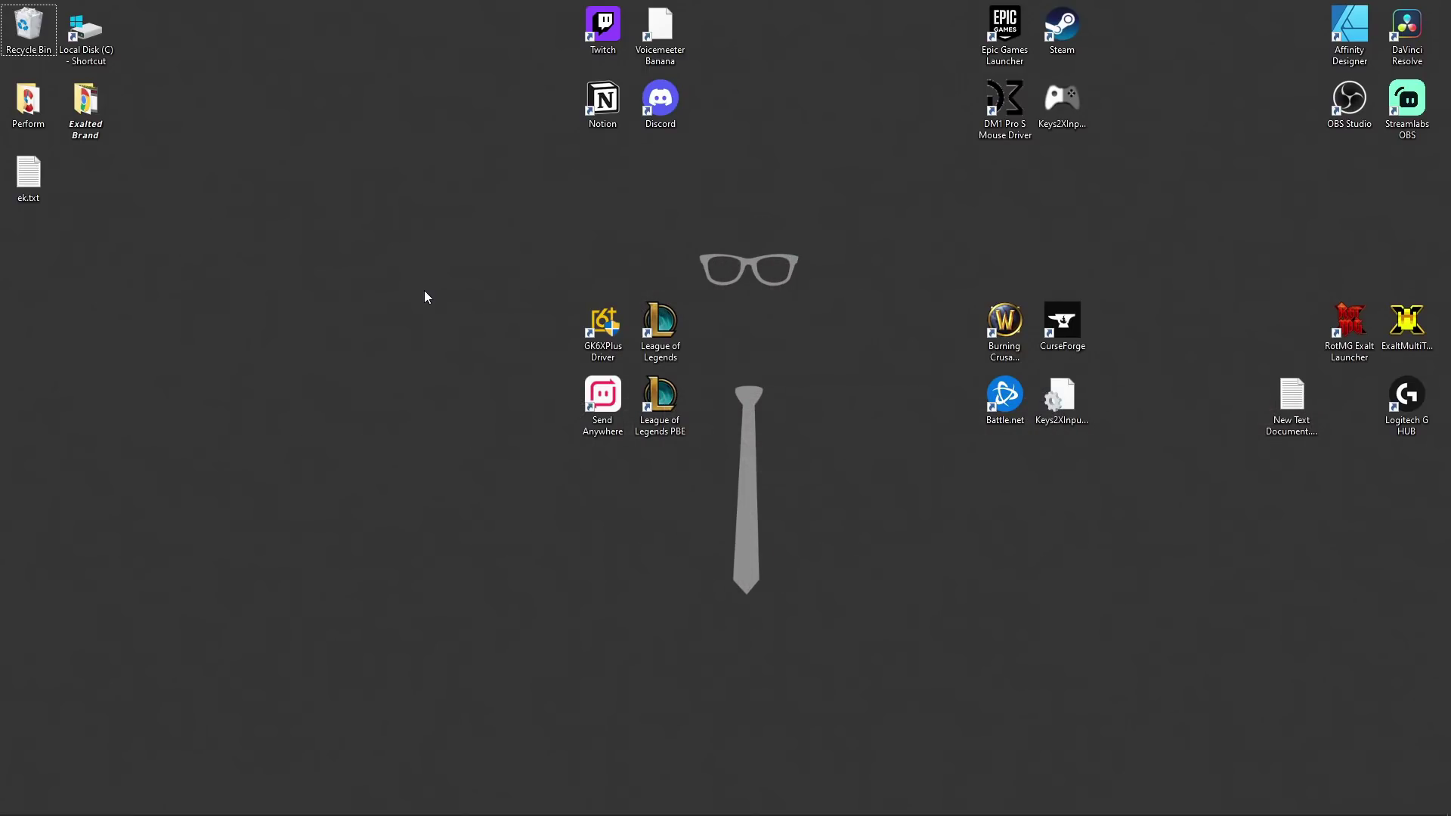
# - Open the network adapter list from Network & Internet settings
pyautogui.press('super+i')
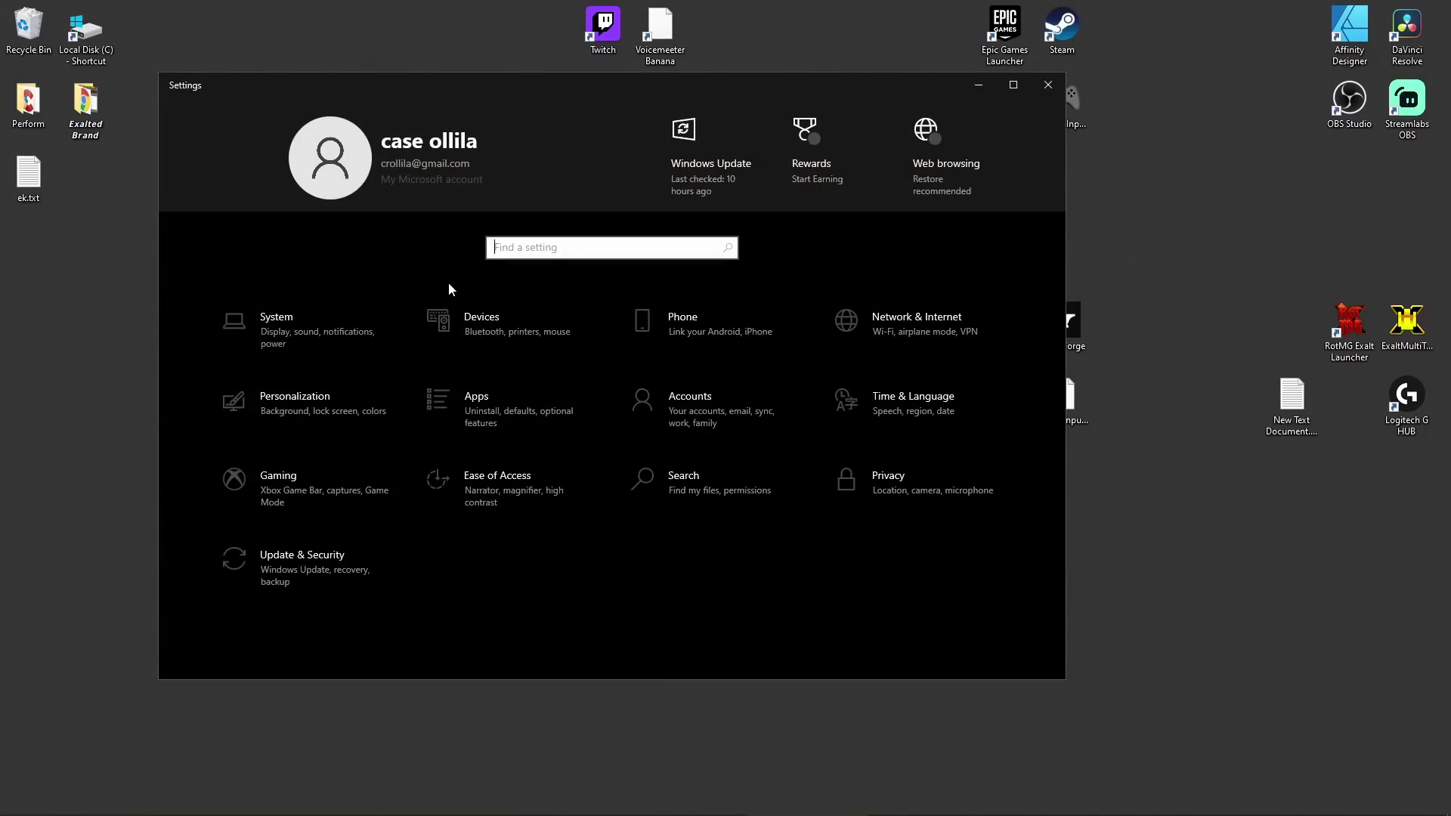
pyautogui.click(921, 338)
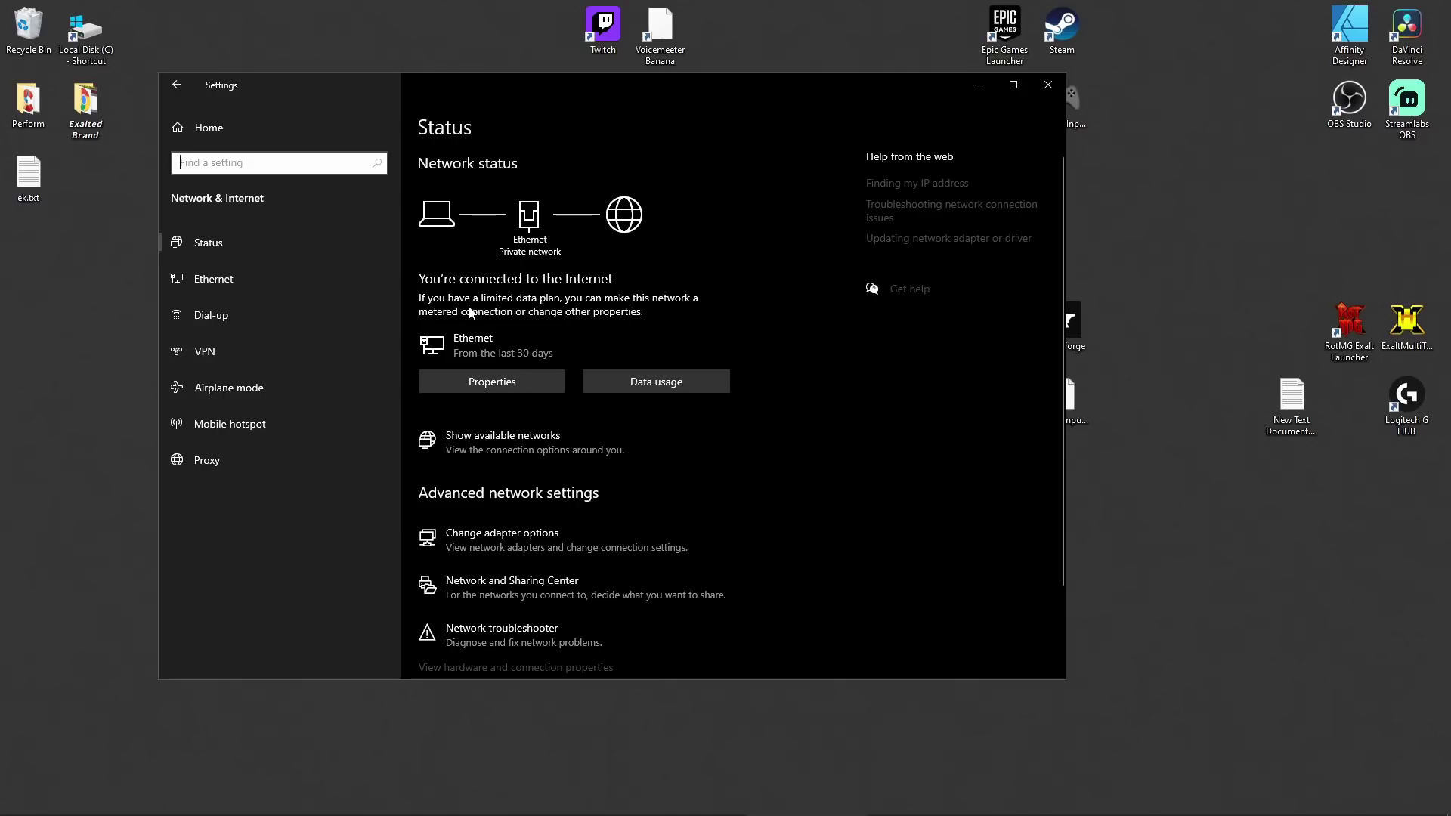
pyautogui.click(554, 538)
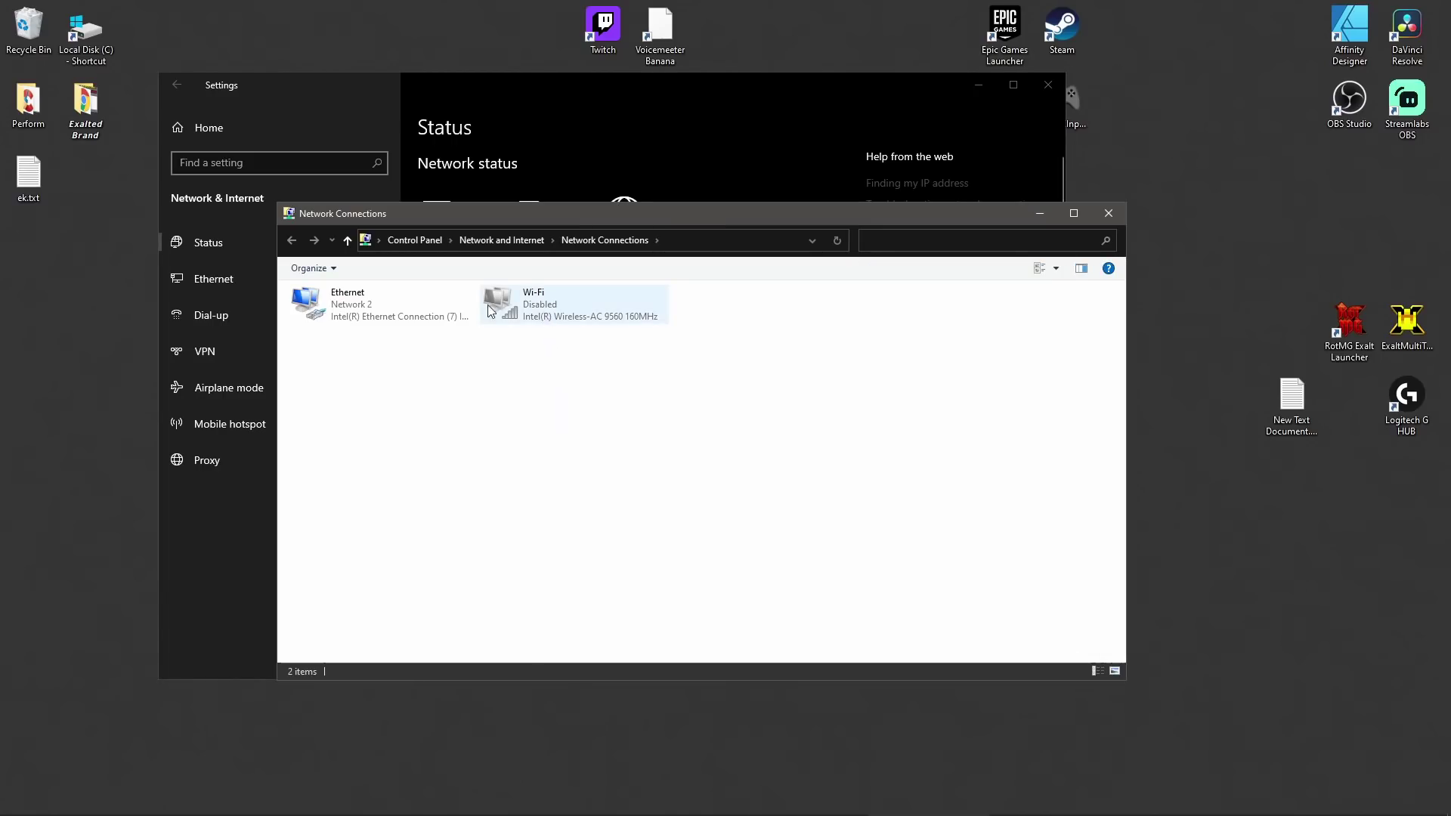
# - Check the disabled Wi-Fi adapter's actions, leaving it disabled
pyautogui.rightClick(565, 300)
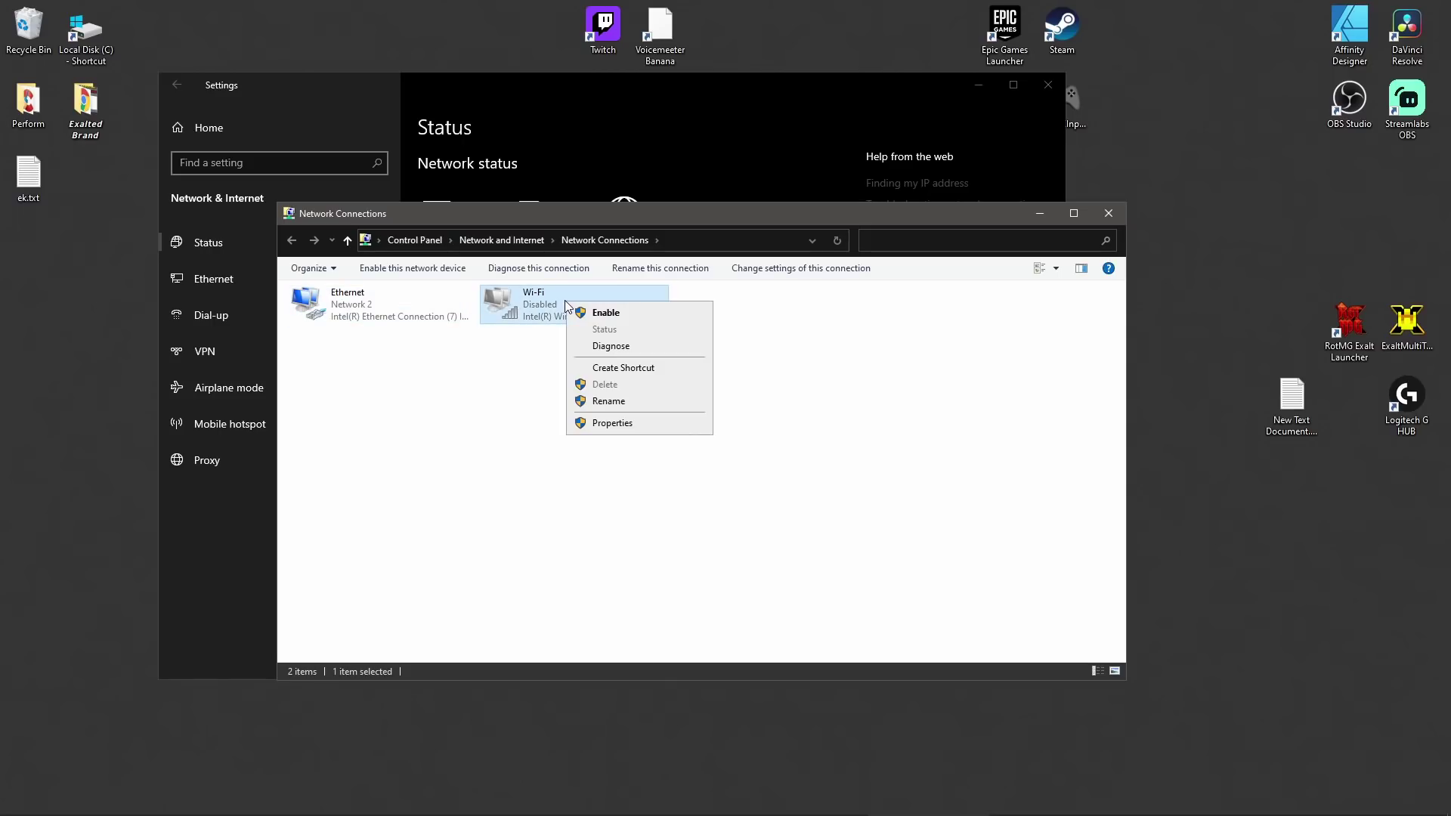
pyautogui.click(498, 402)
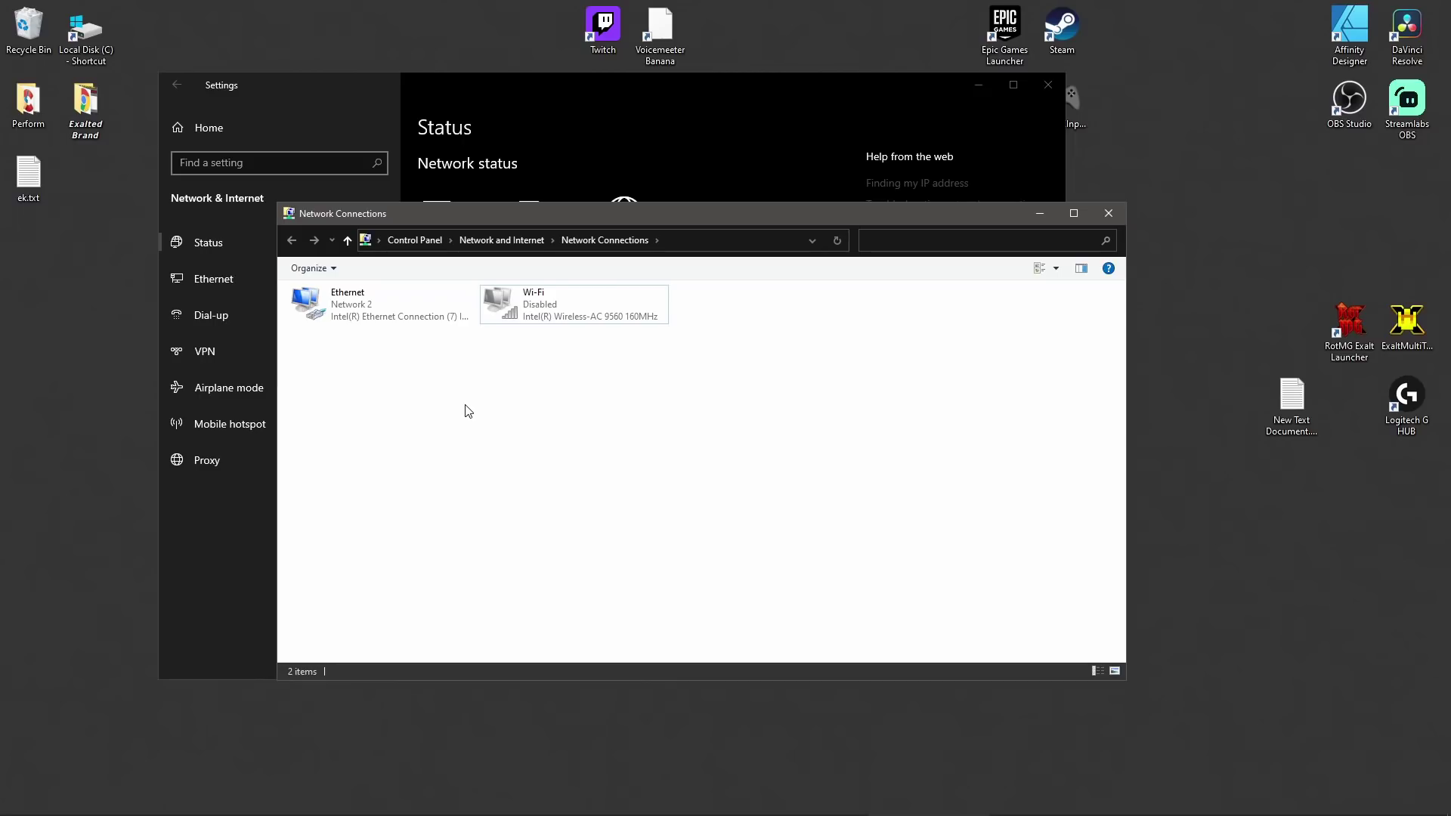
pyautogui.rightClick(552, 297)
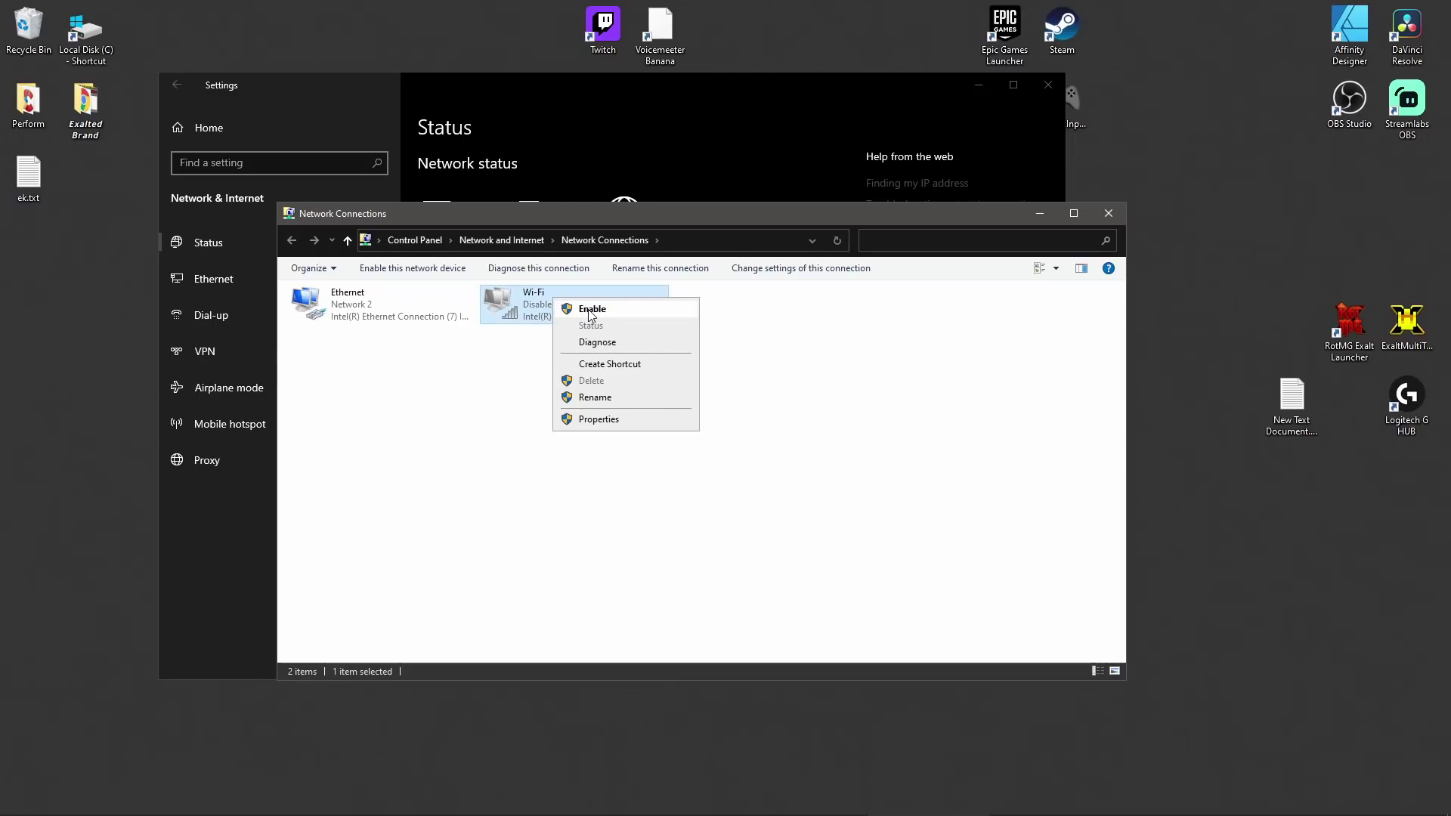
pyautogui.click(412, 402)
pyautogui.click(416, 393)
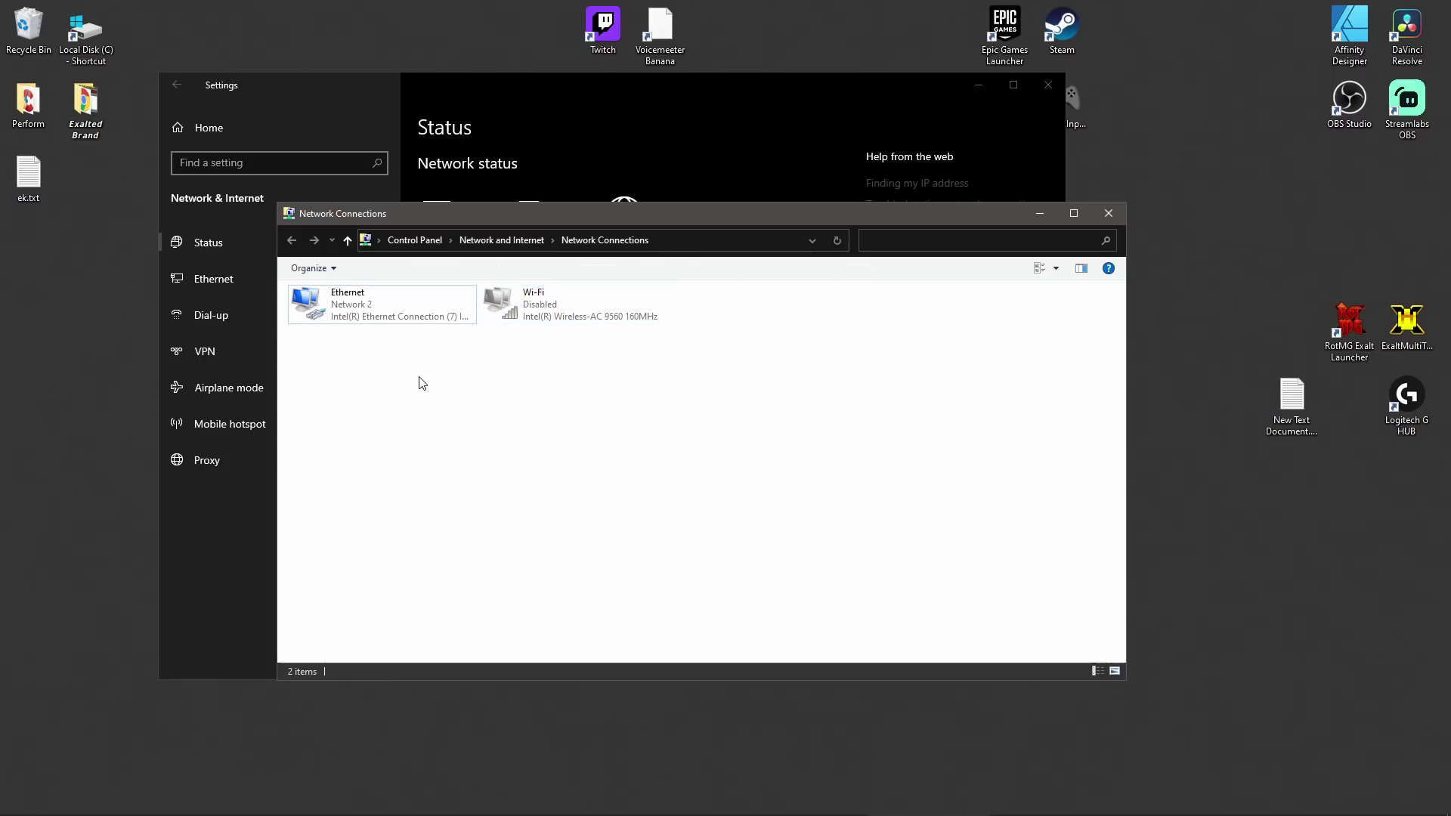
# - Open the WINS settings of the Ethernet connection's IPv4 advanced TCP/IP properties
pyautogui.rightClick(381, 316)
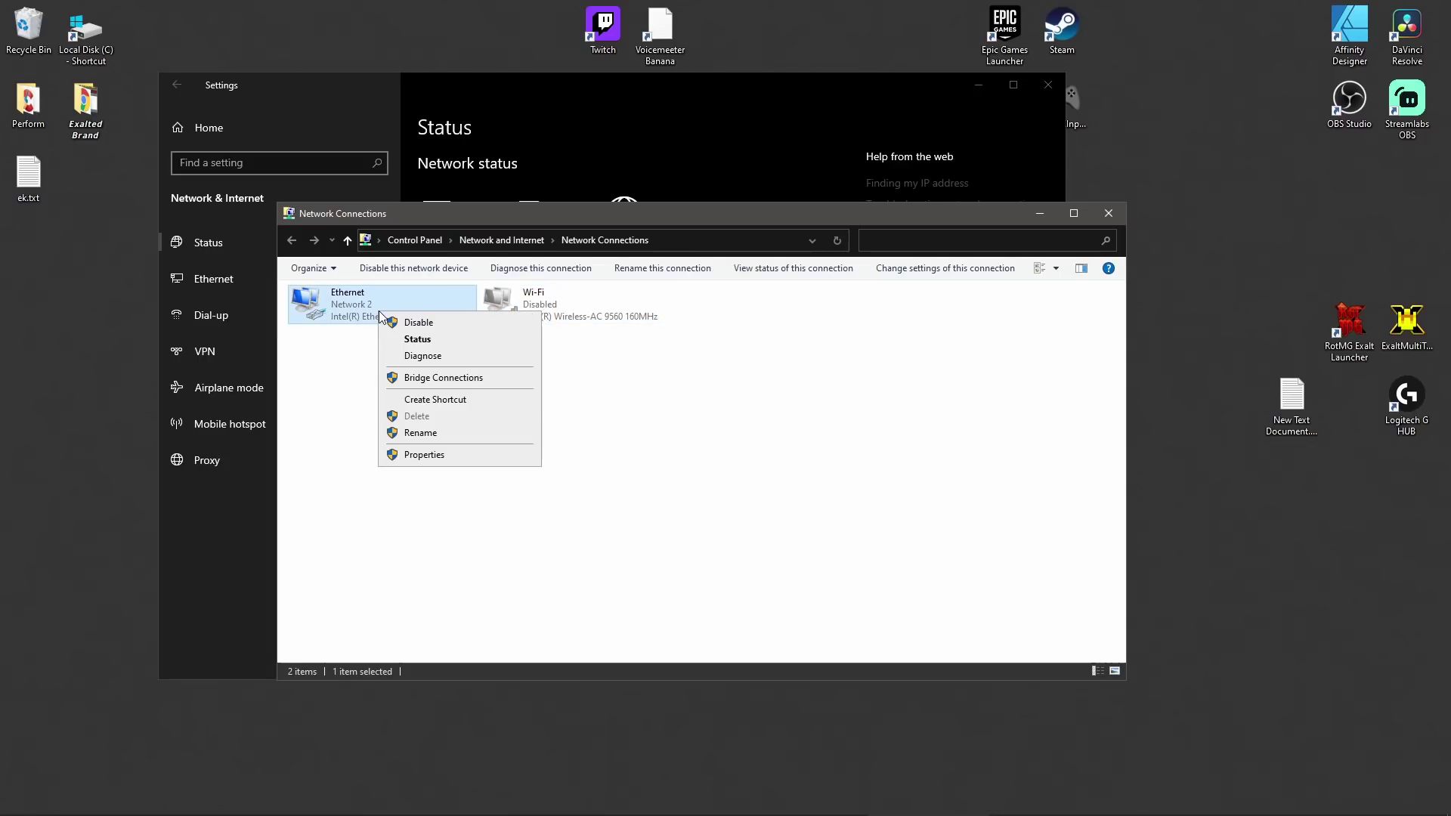
pyautogui.click(425, 456)
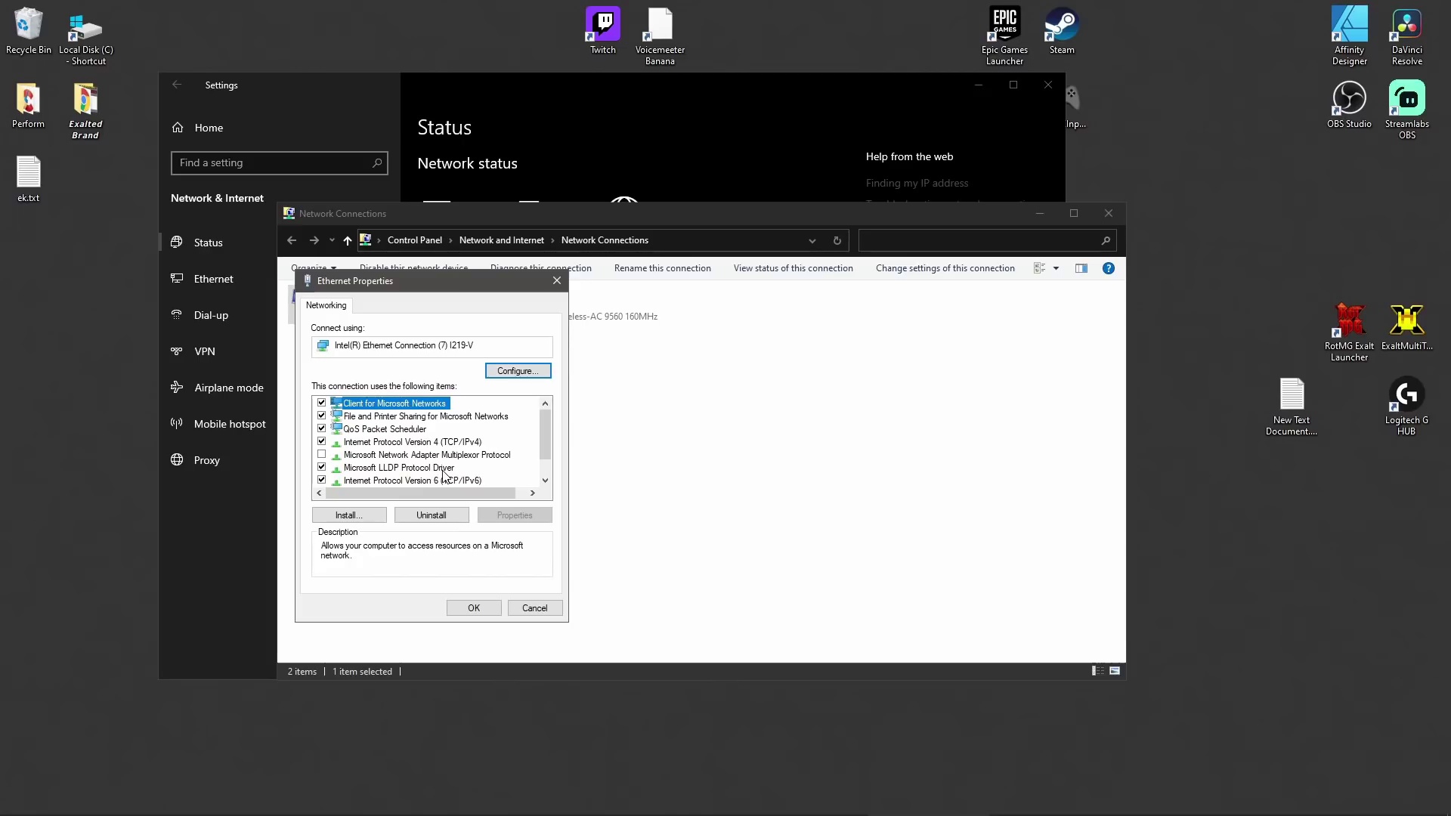
pyautogui.click(366, 444)
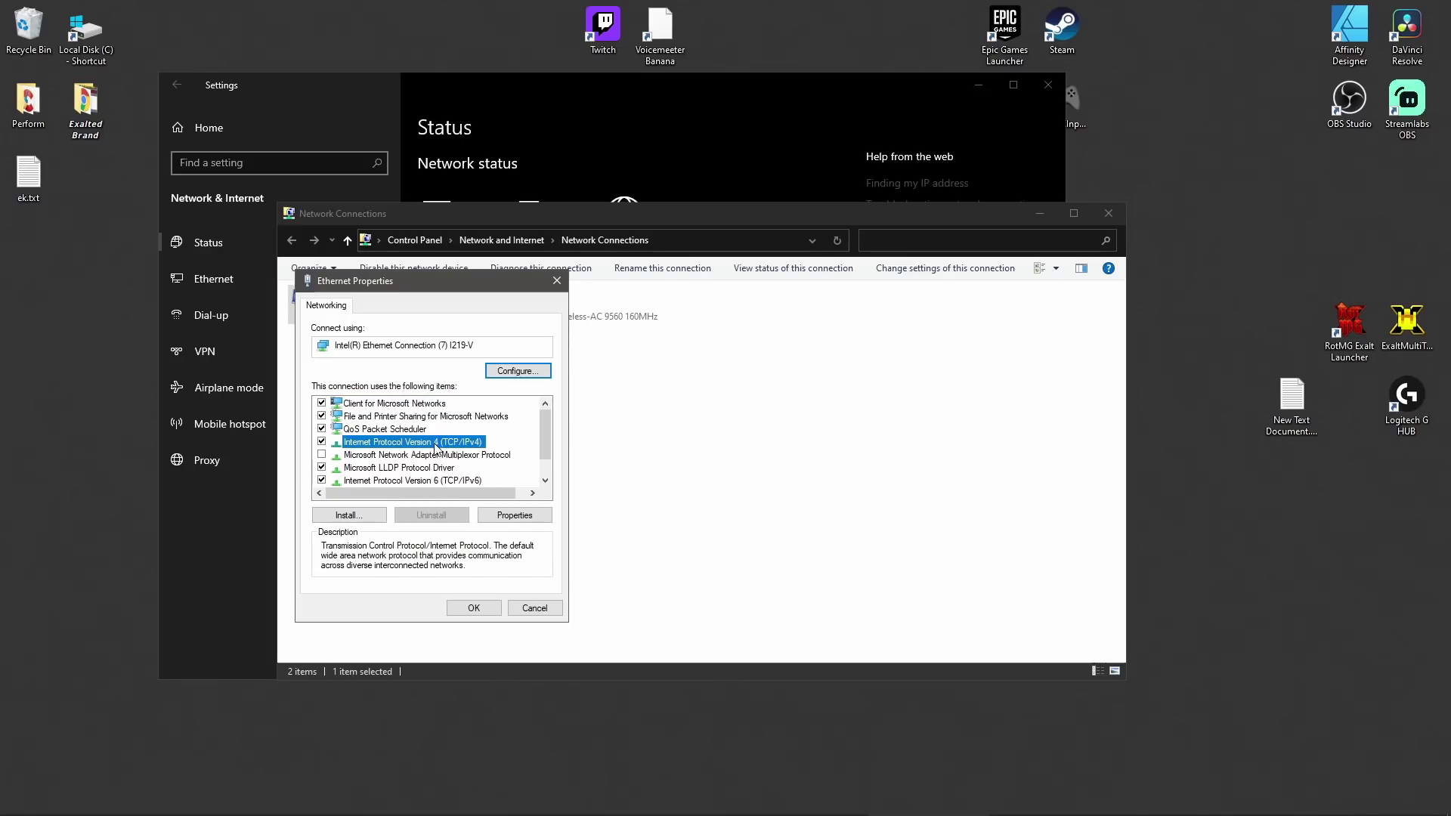
pyautogui.doubleClick(392, 444)
pyautogui.click(568, 624)
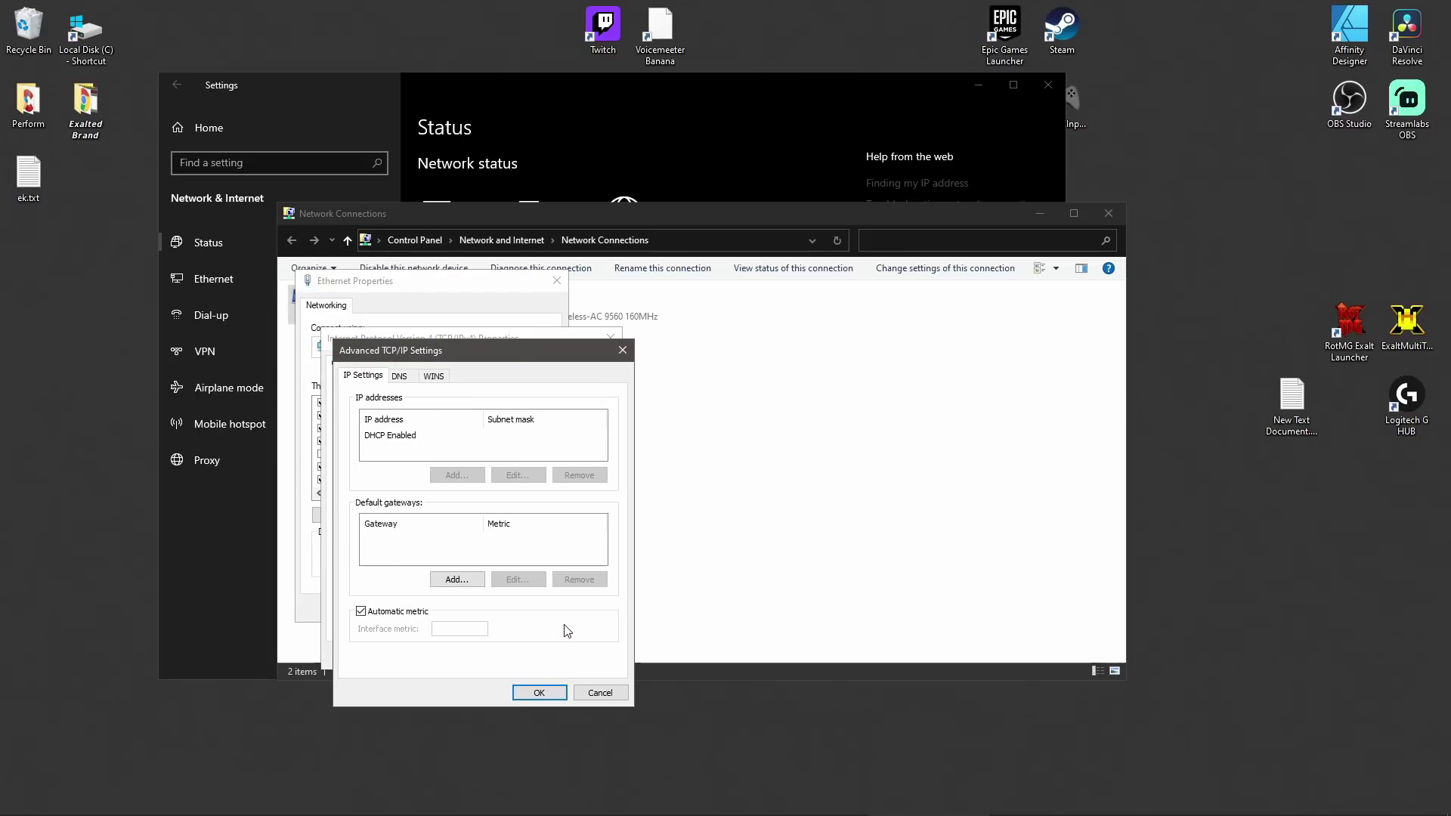
pyautogui.click(440, 377)
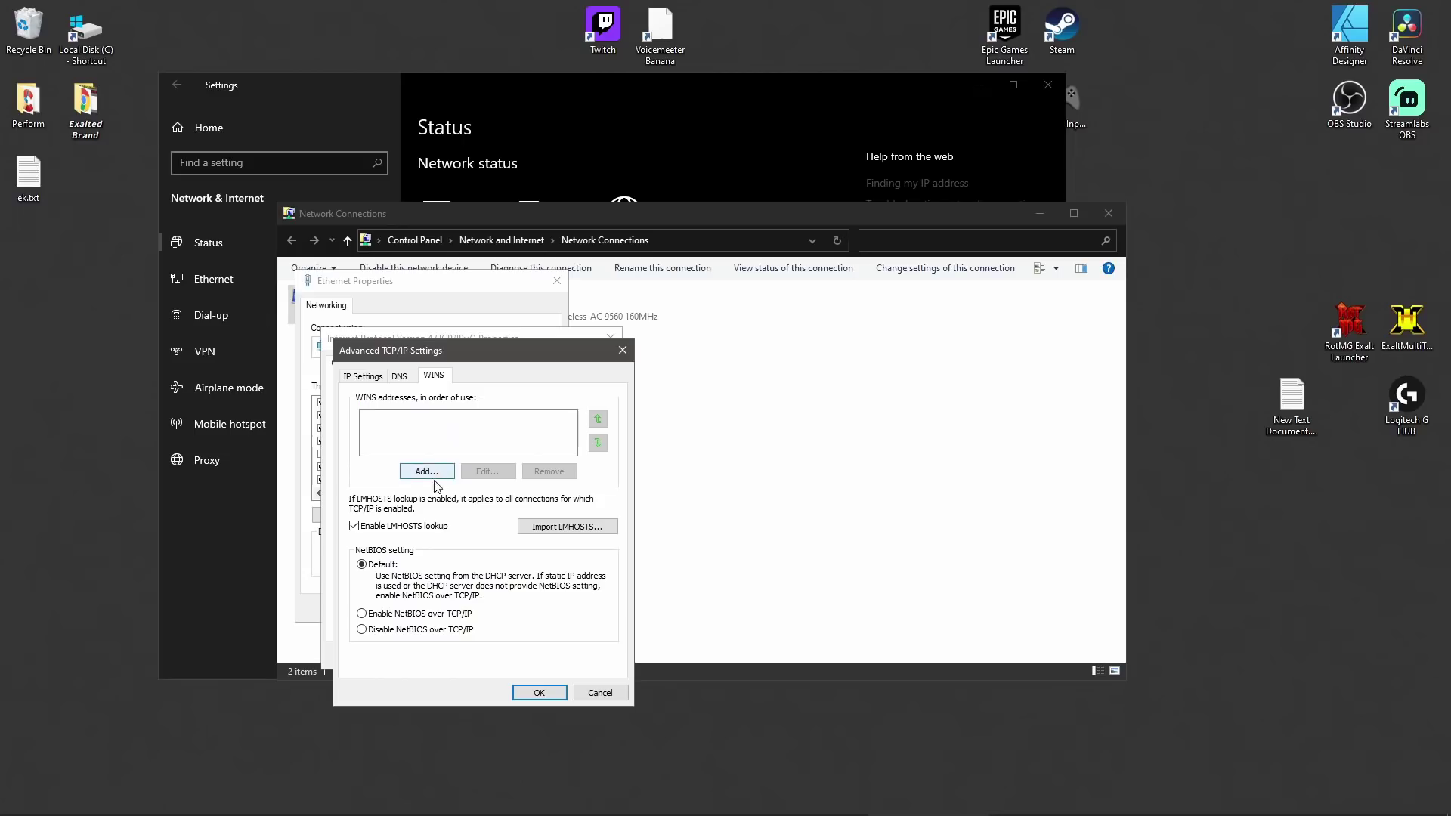
# - Uncheck Enable LMHOSTS lookup, select Disable NetBIOS over TCP/IP, and confirm all dialogs
pyautogui.click(355, 527)
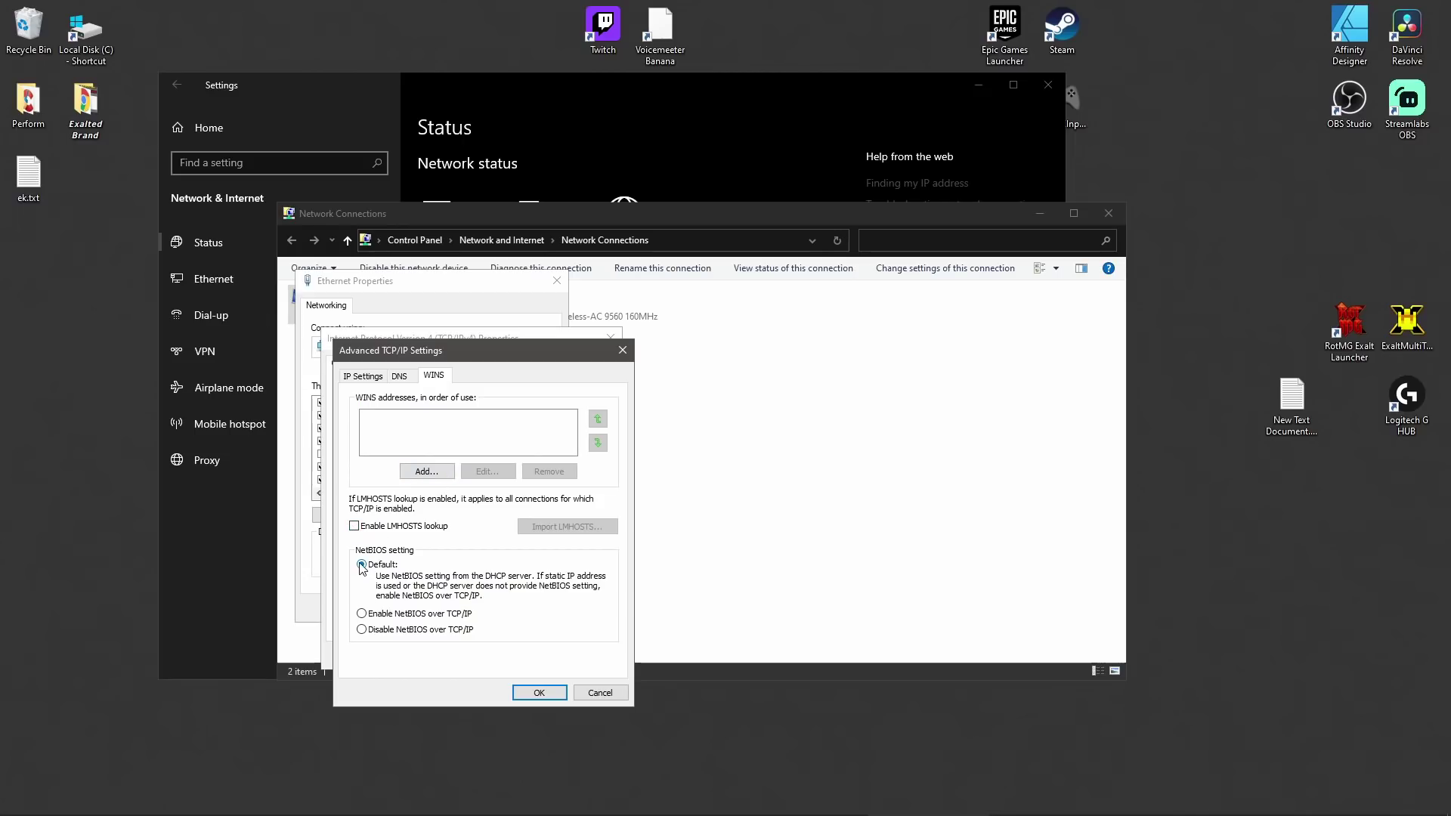
pyautogui.click(362, 630)
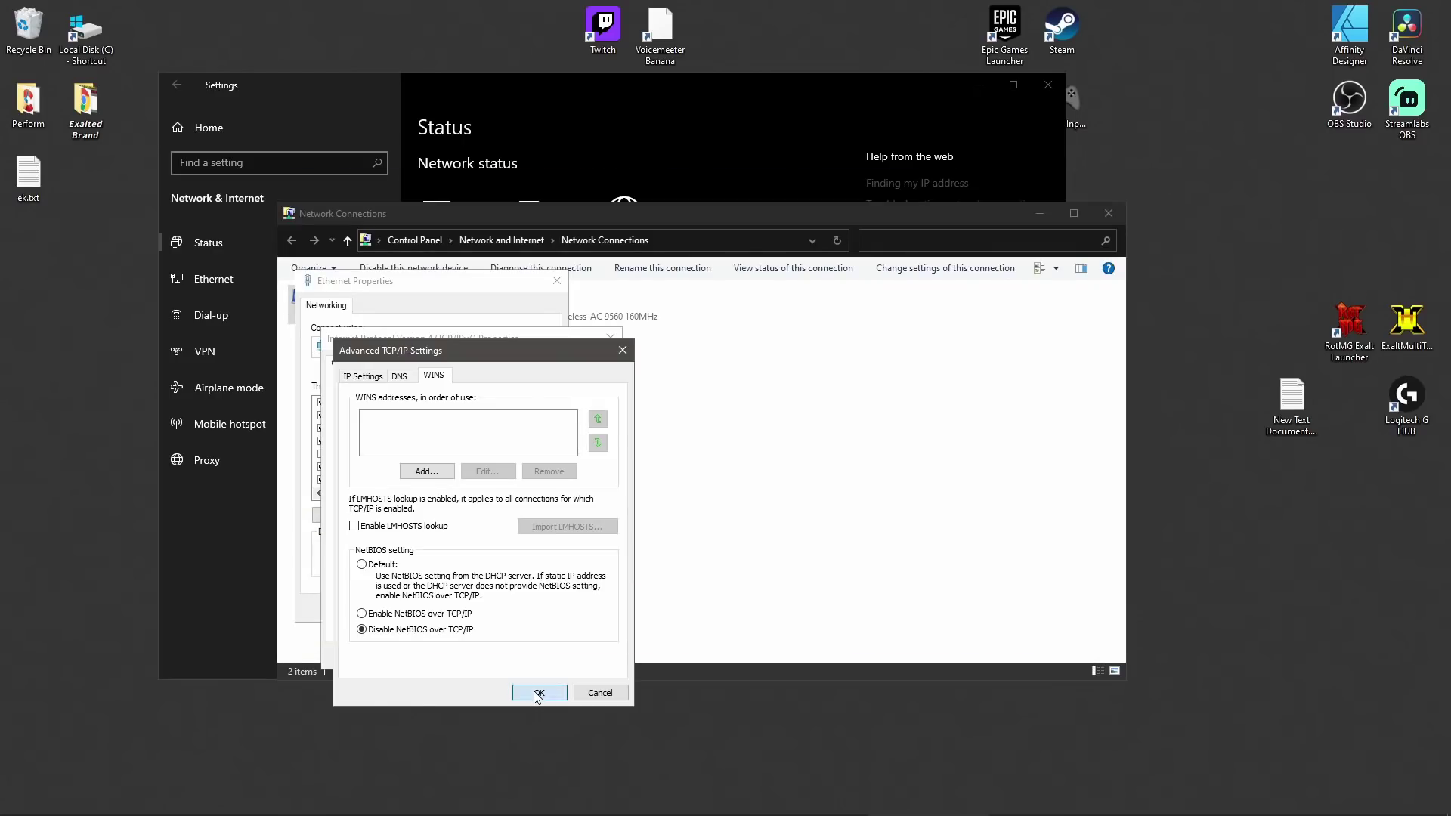
pyautogui.click(538, 693)
pyautogui.click(529, 655)
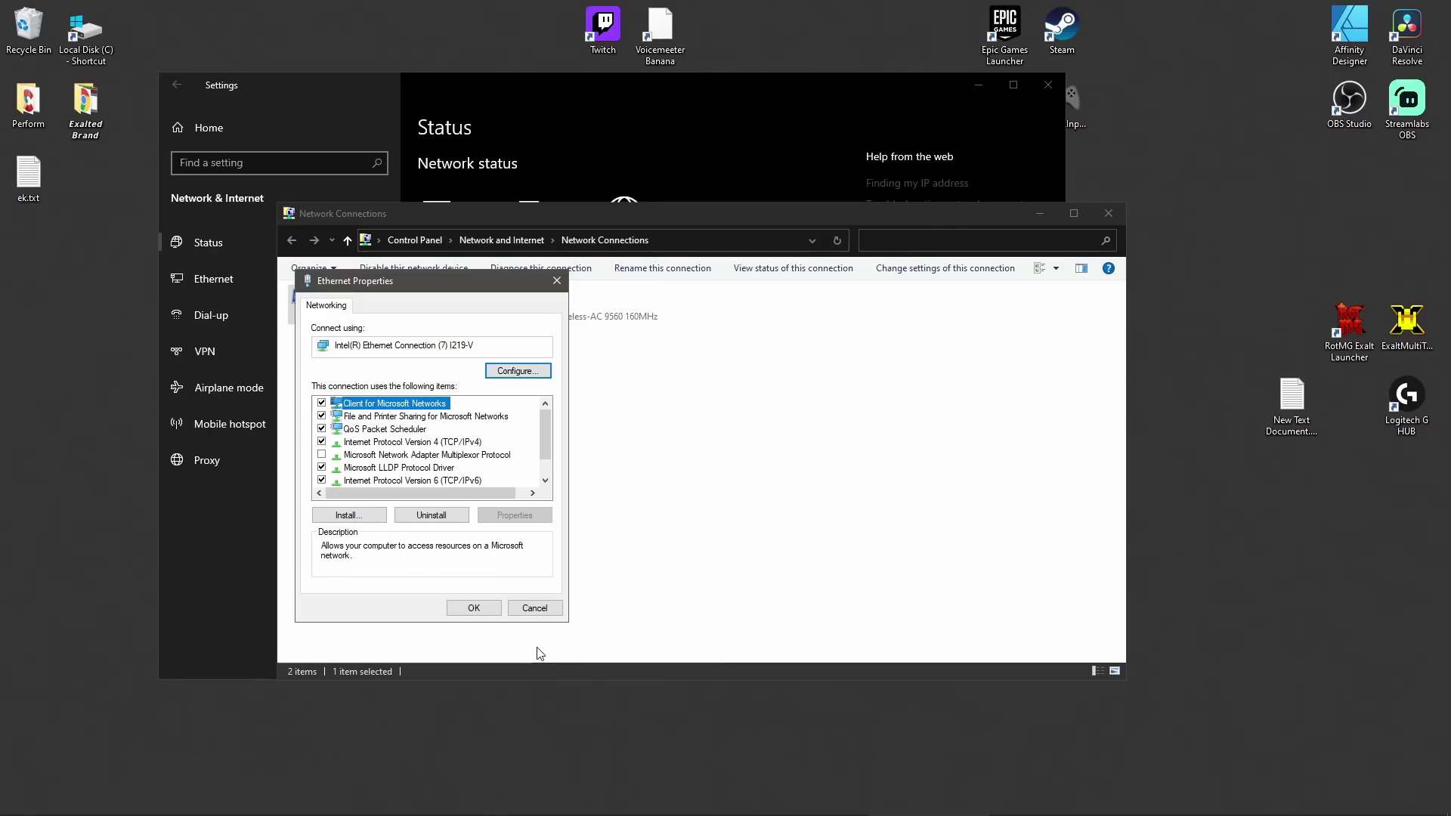
pyautogui.click(474, 609)
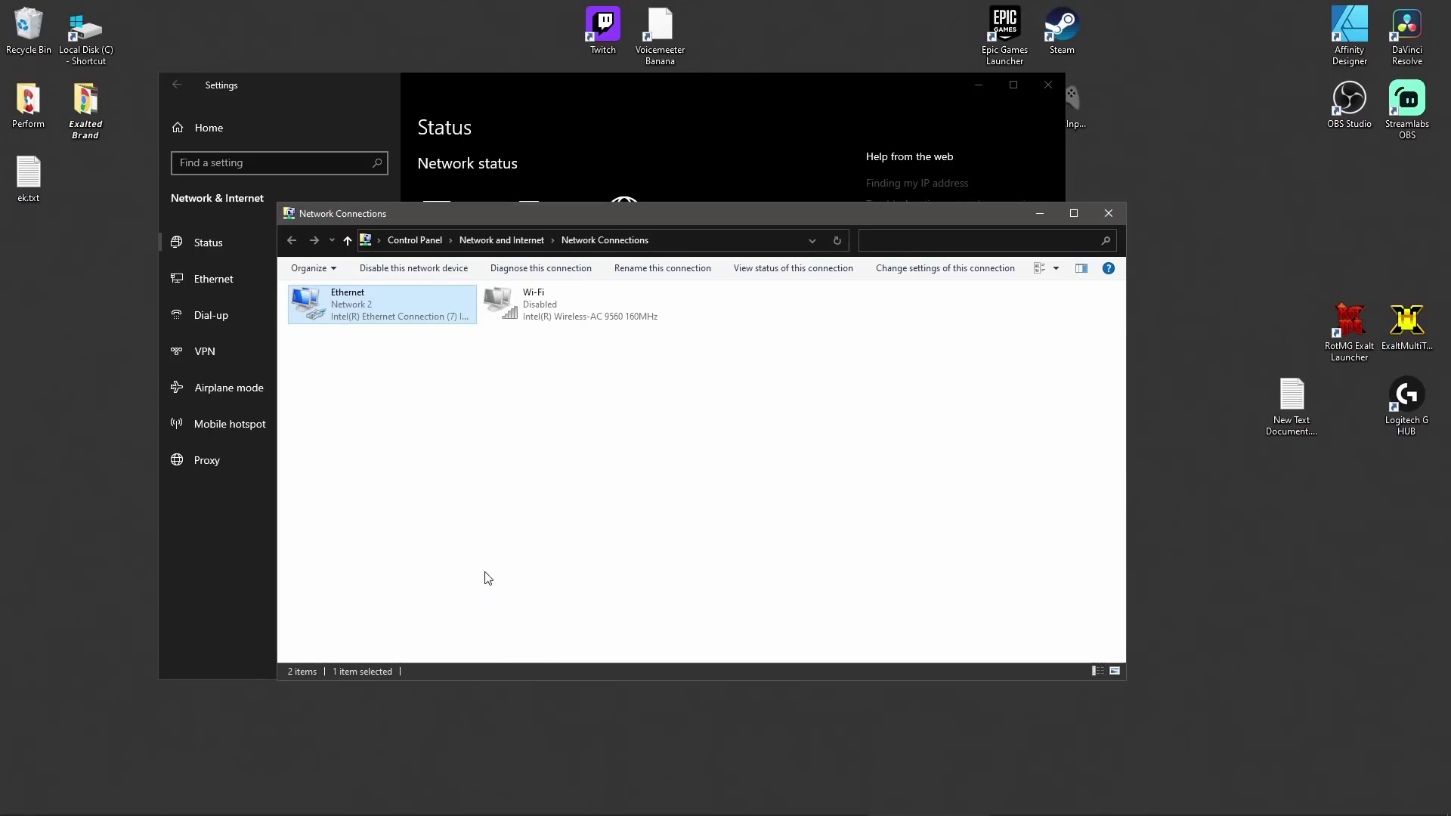
# - Uncheck 'Allow the computer to turn off this device to save power' on the Intel I219-V adapter
pyautogui.rightClick(362, 310)
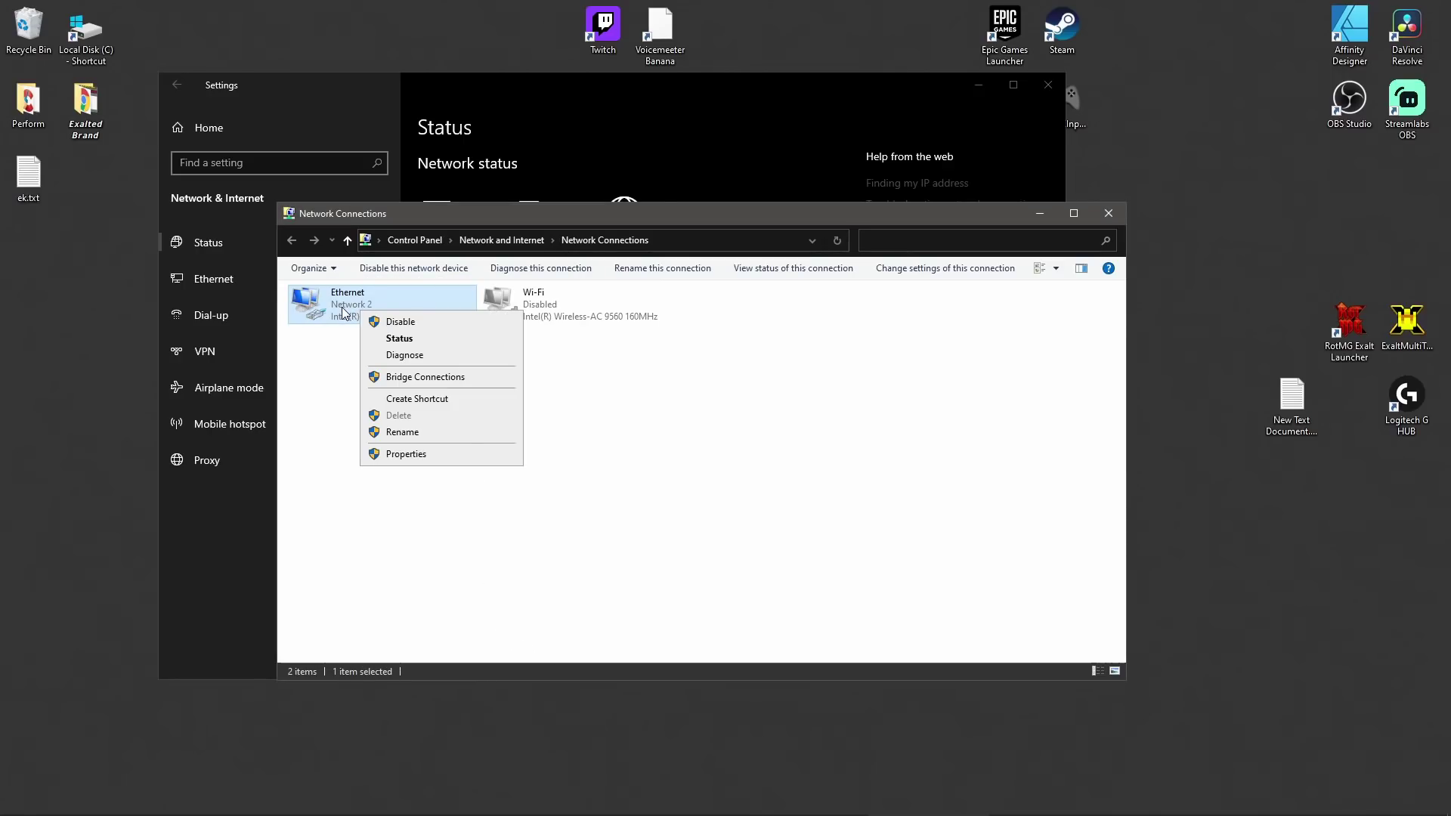
pyautogui.click(402, 455)
pyautogui.click(404, 455)
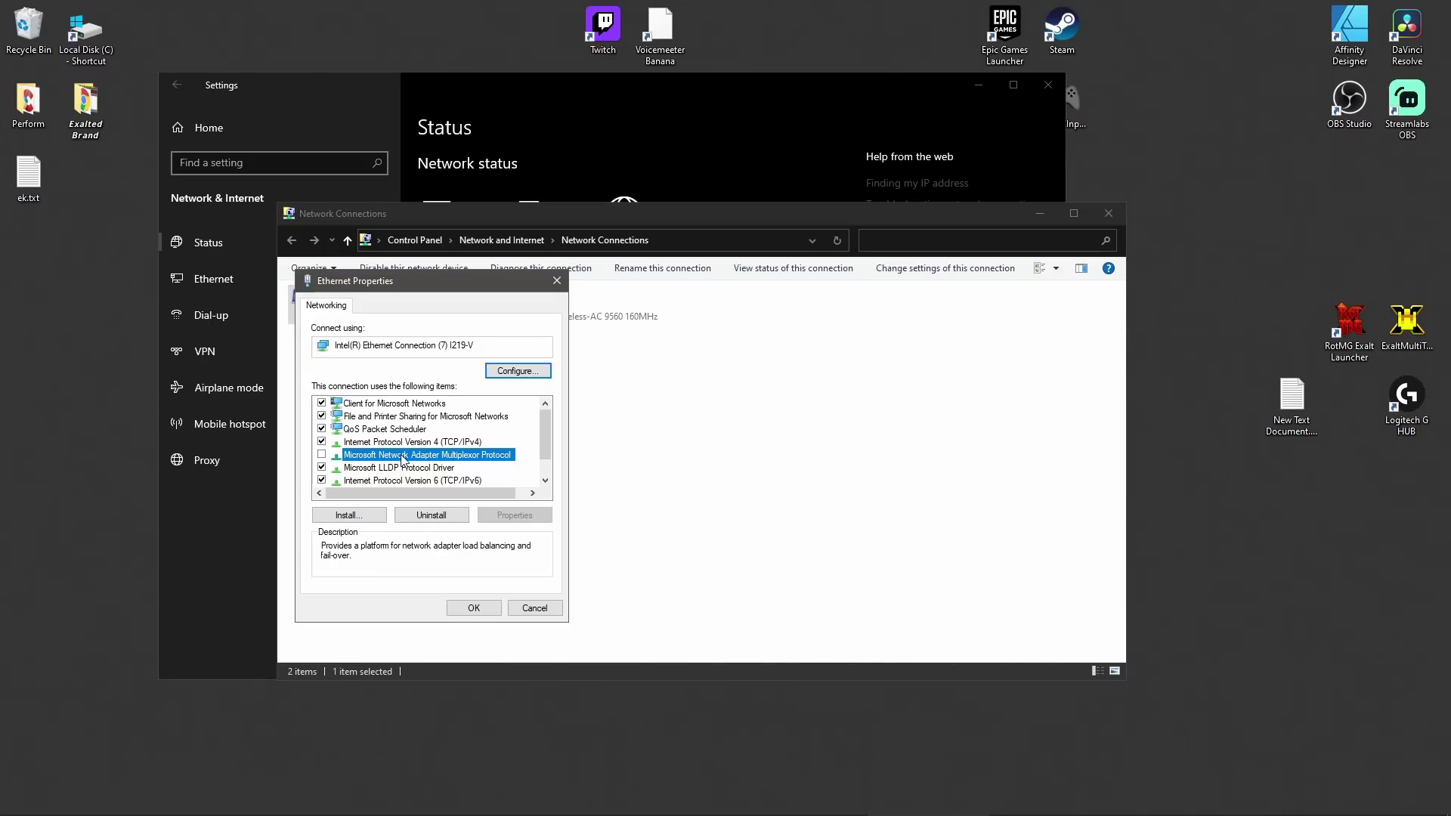
pyautogui.click(499, 373)
pyautogui.click(294, 95)
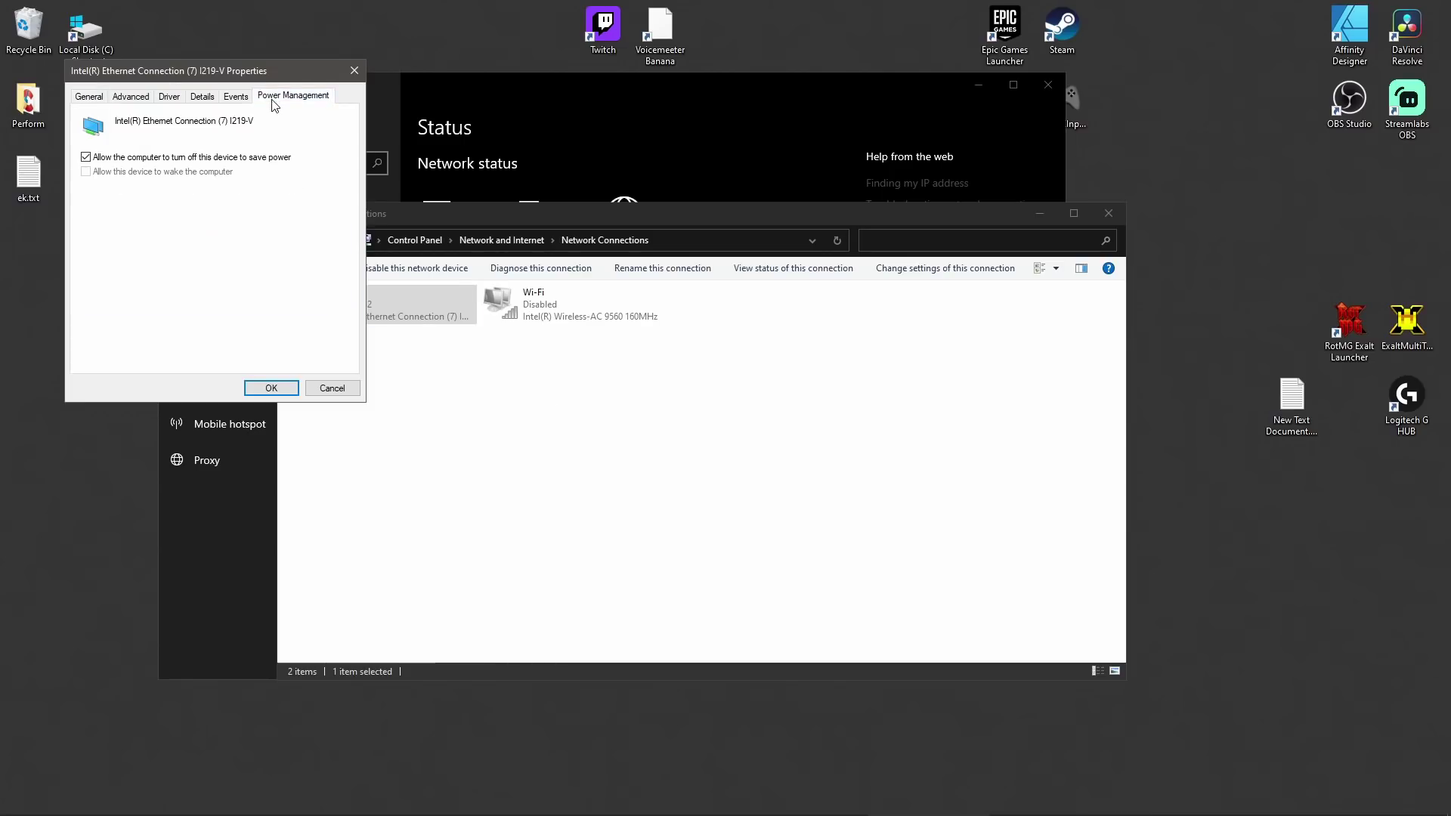
pyautogui.click(95, 160)
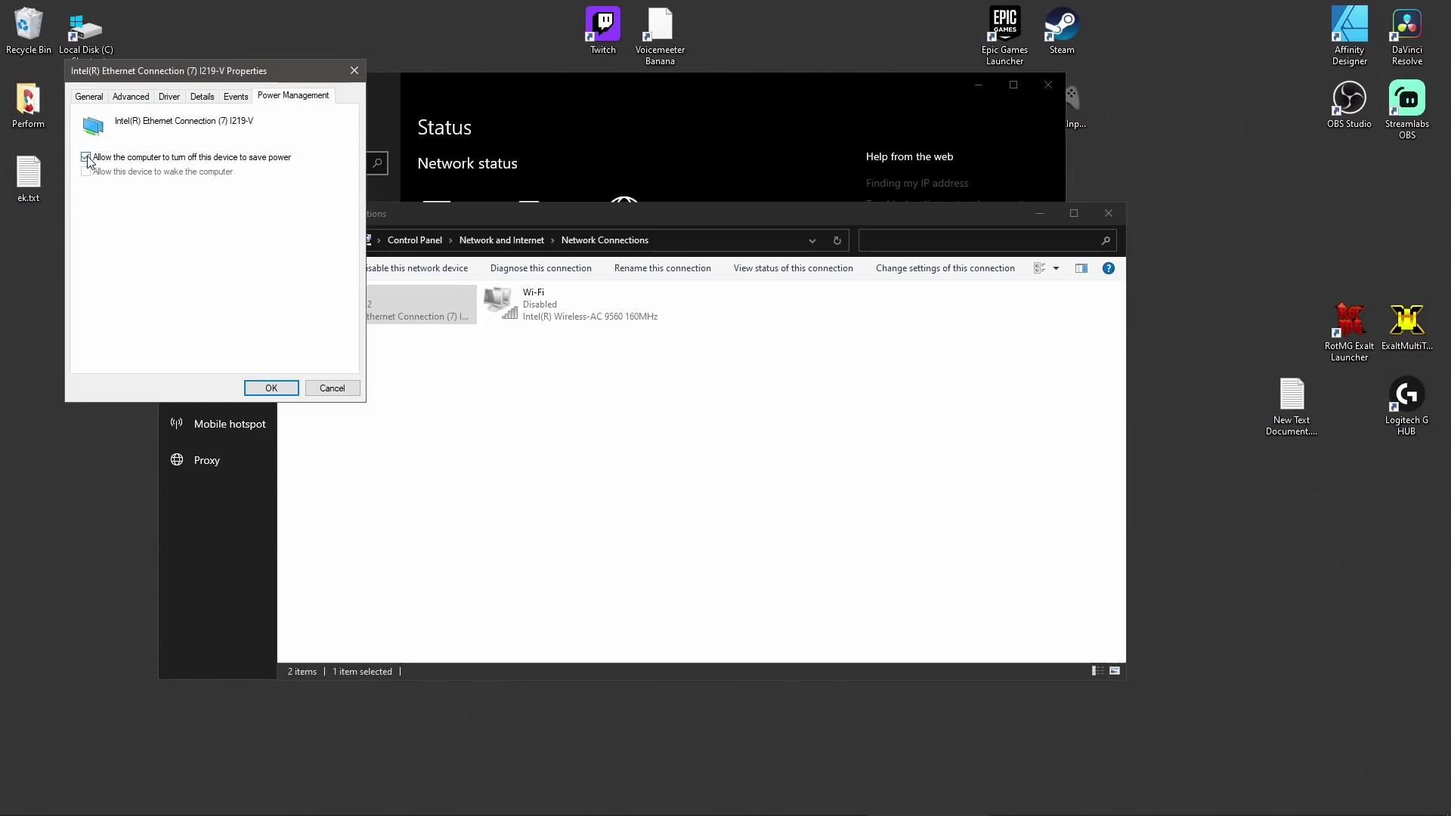
pyautogui.click(272, 388)
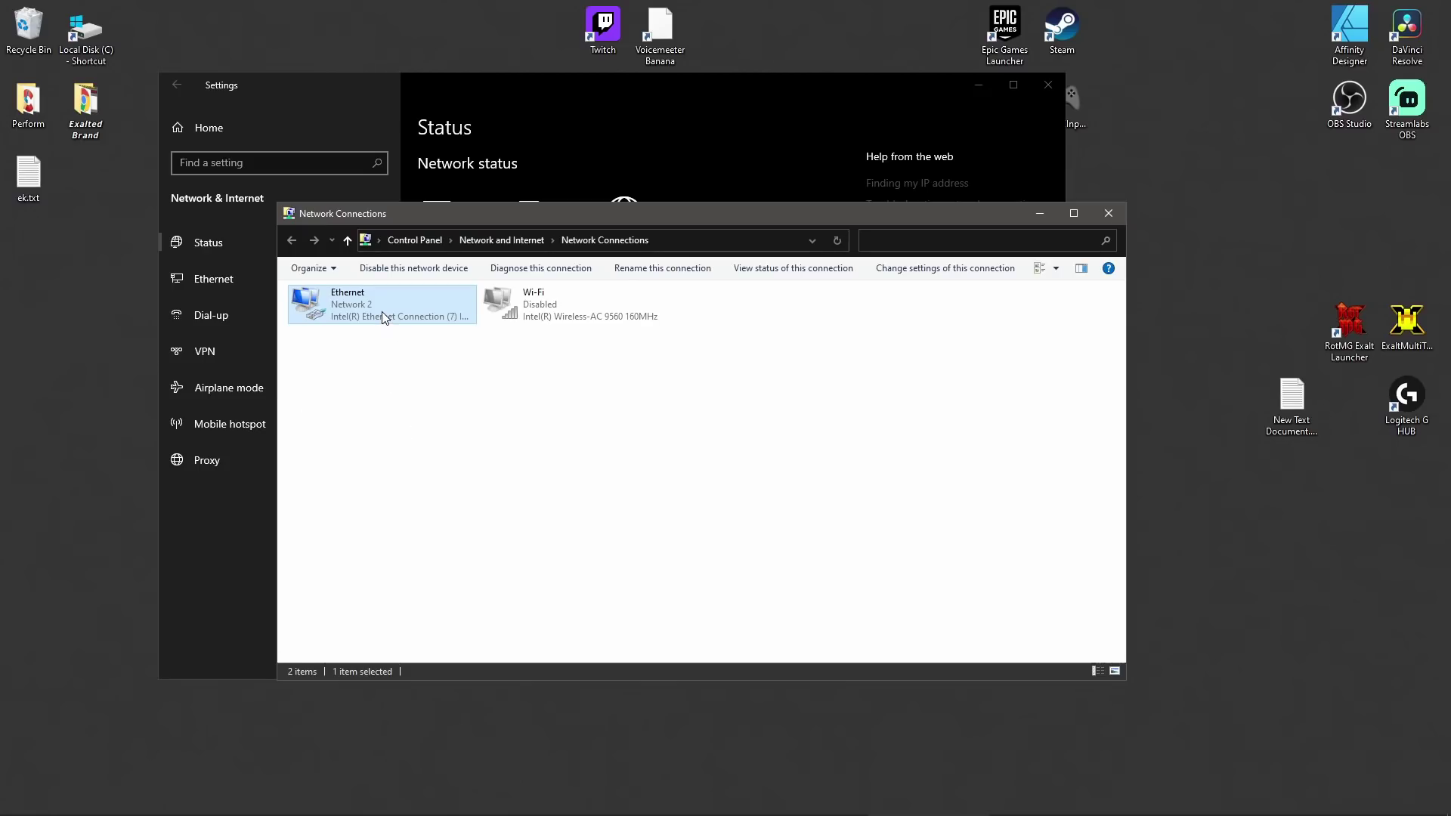